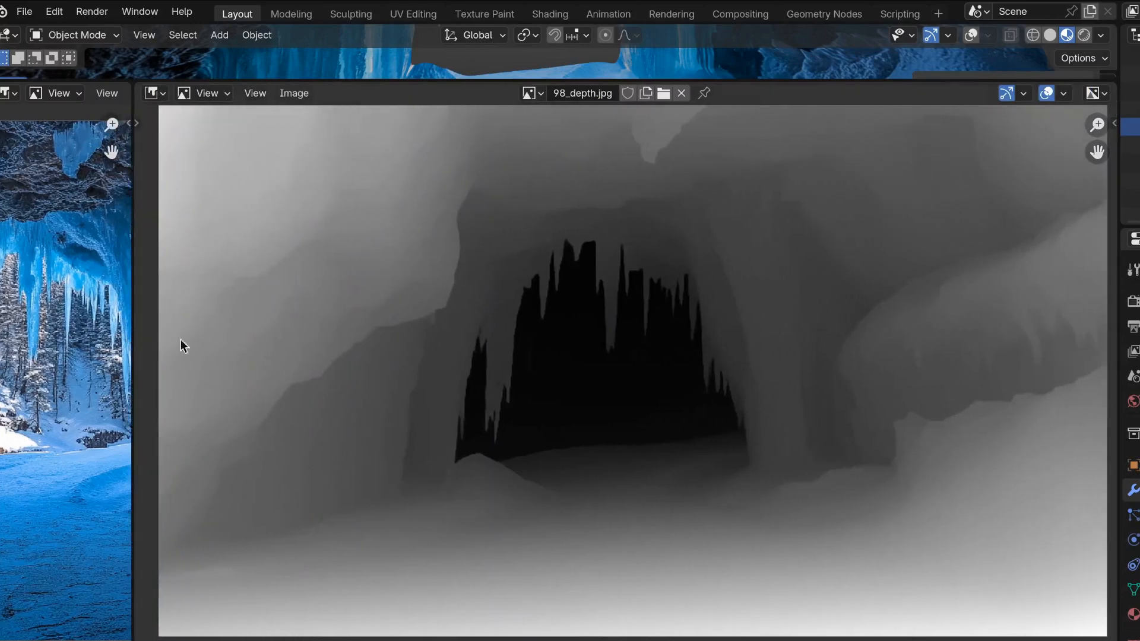
Examine the cave depth map 98_depth.jpg, and enlarge the 3D viewport to cover the image editors
scroll(451, 375, down, 2)
scroll(451, 376, up, 2)
scroll(451, 376, down, 2)
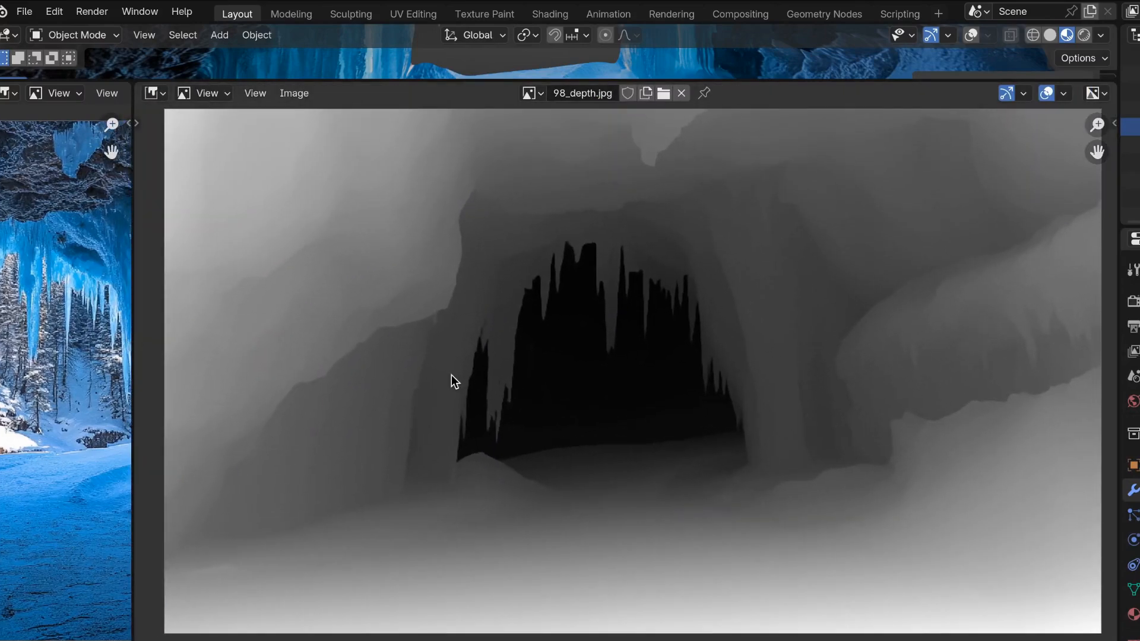
scroll(451, 375, up, 1)
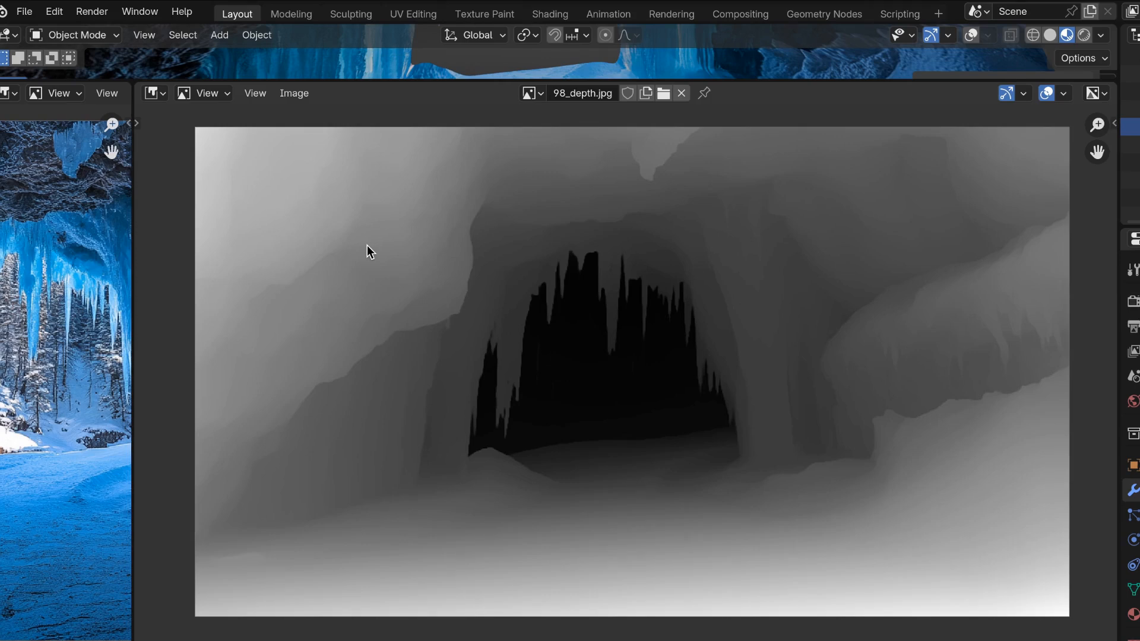
drag(395, 81, 949, 634)
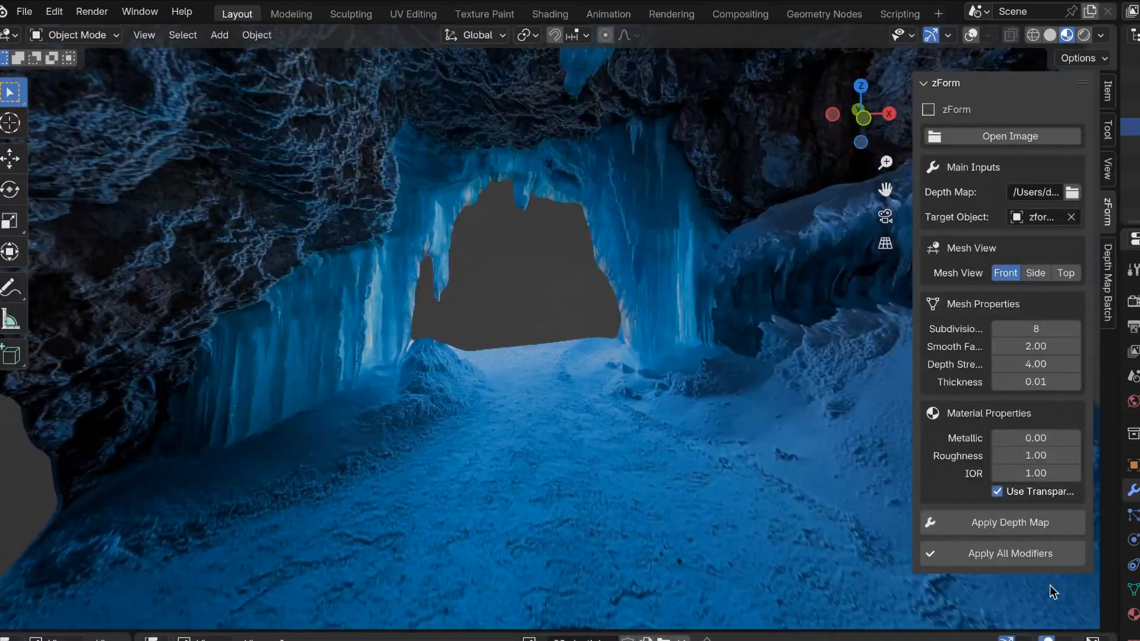
Review the existing cave mesh's modifier stack, from Subdivision, Displace, Smooth and Solidify down to Boolean, and restore the wide 3D viewport
drag(1118, 526, 609, 517)
scroll(693, 434, down, 3)
scroll(715, 343, up, 2)
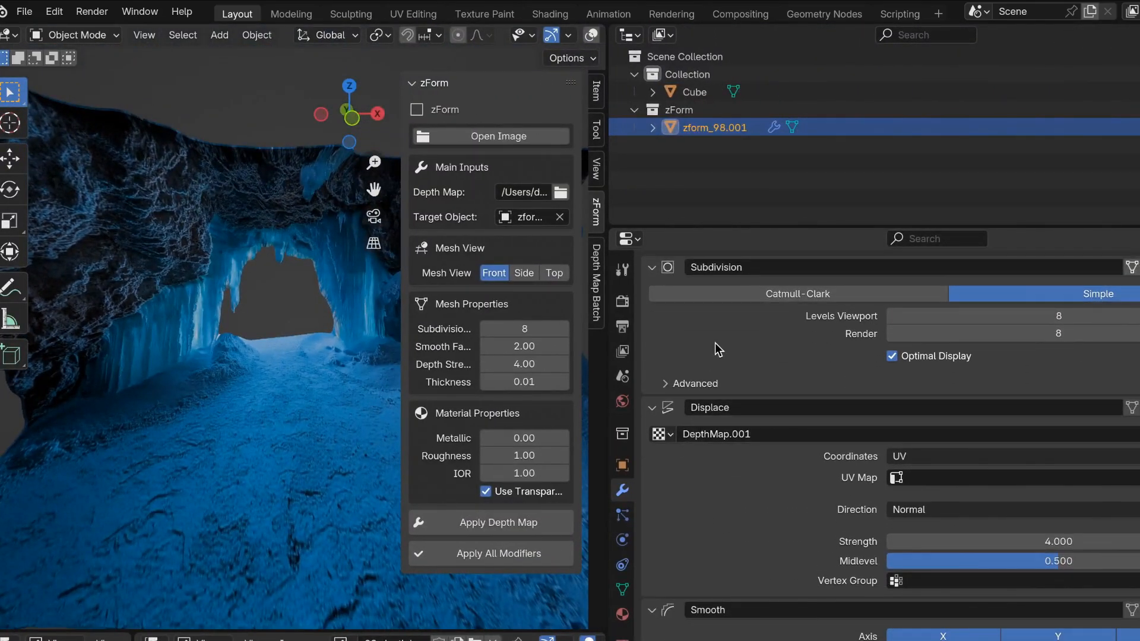
scroll(745, 488, down, 3)
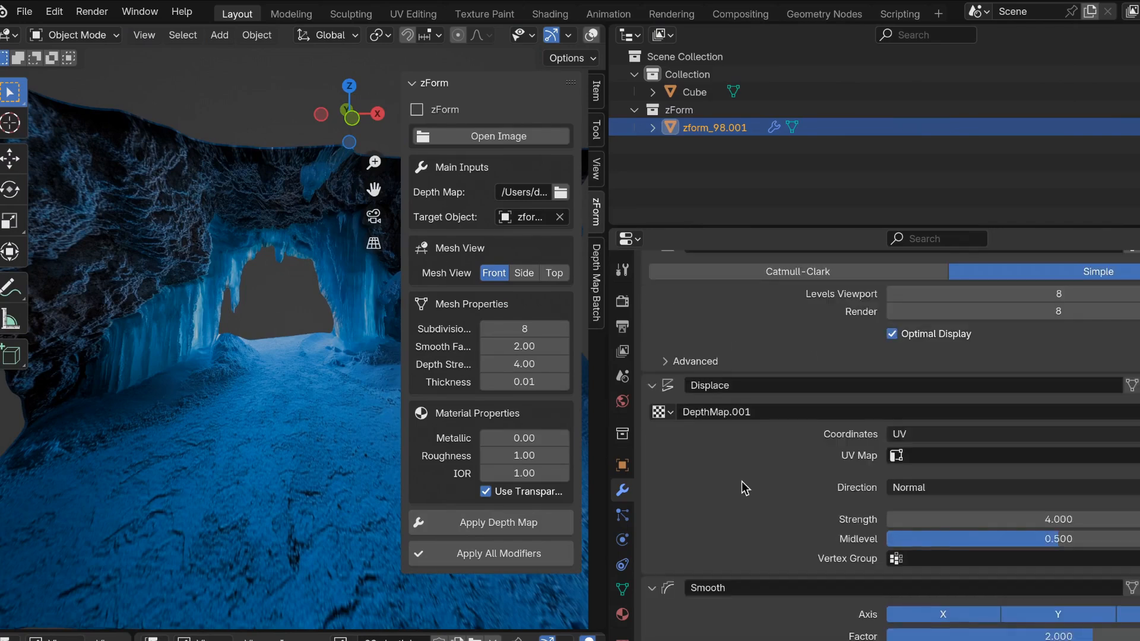
scroll(745, 488, down, 1)
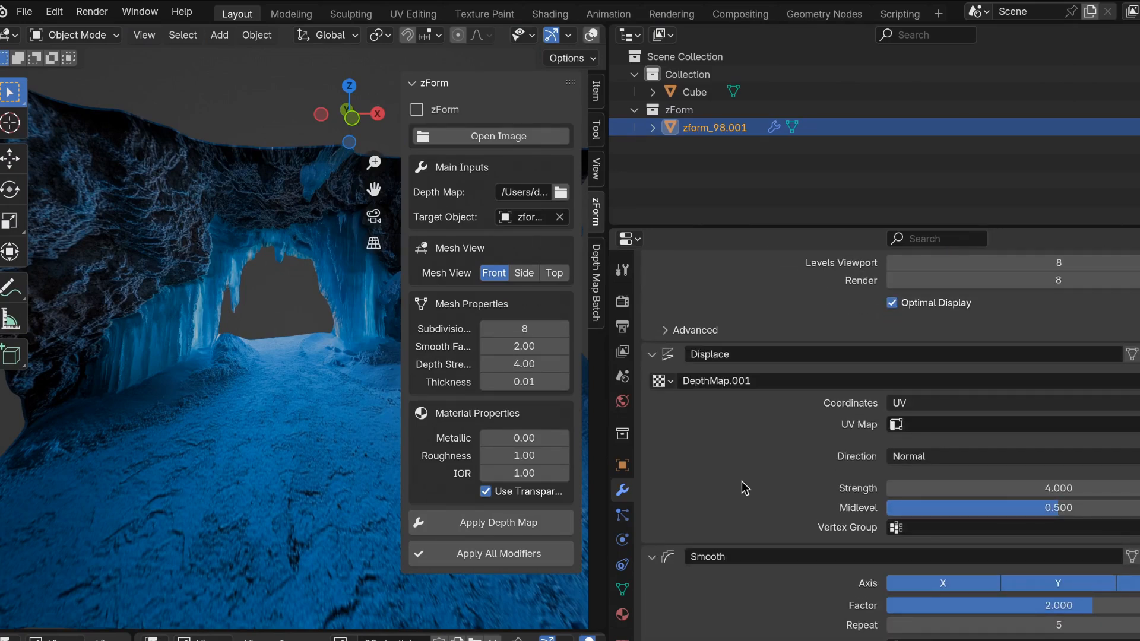
scroll(745, 488, down, 1)
scroll(745, 488, down, 6)
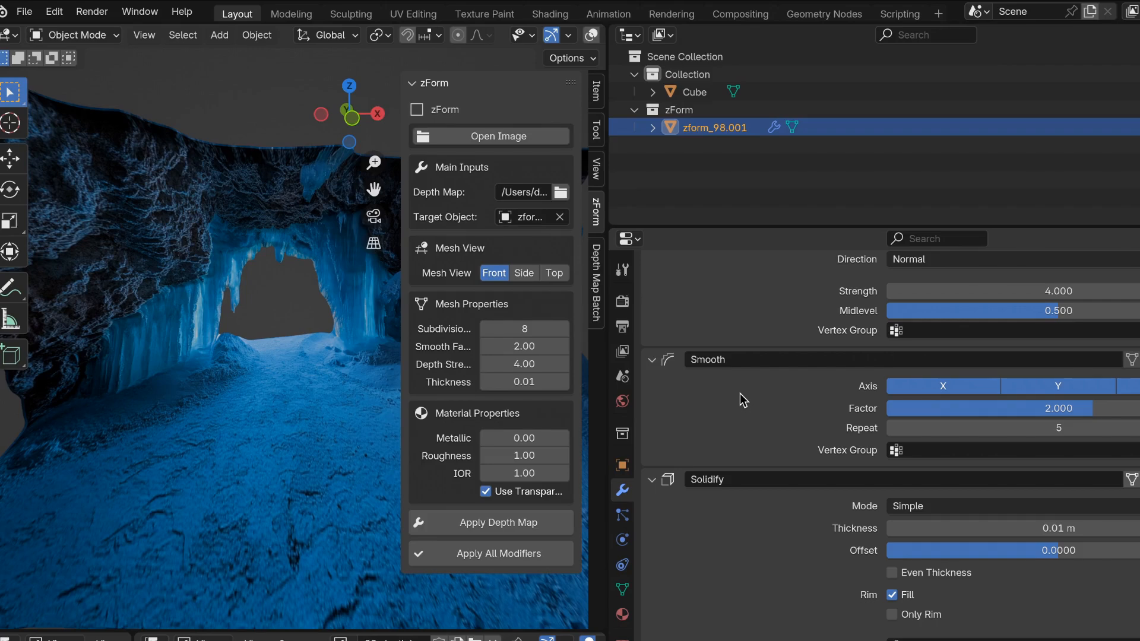
scroll(775, 451, down, 10)
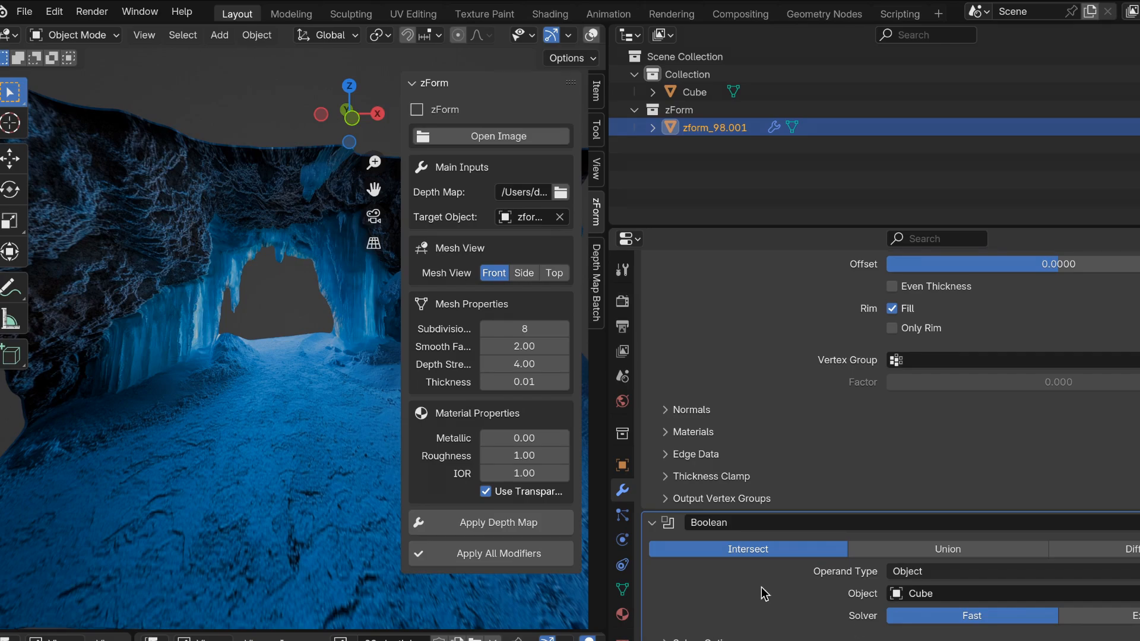
drag(606, 462, 1048, 463)
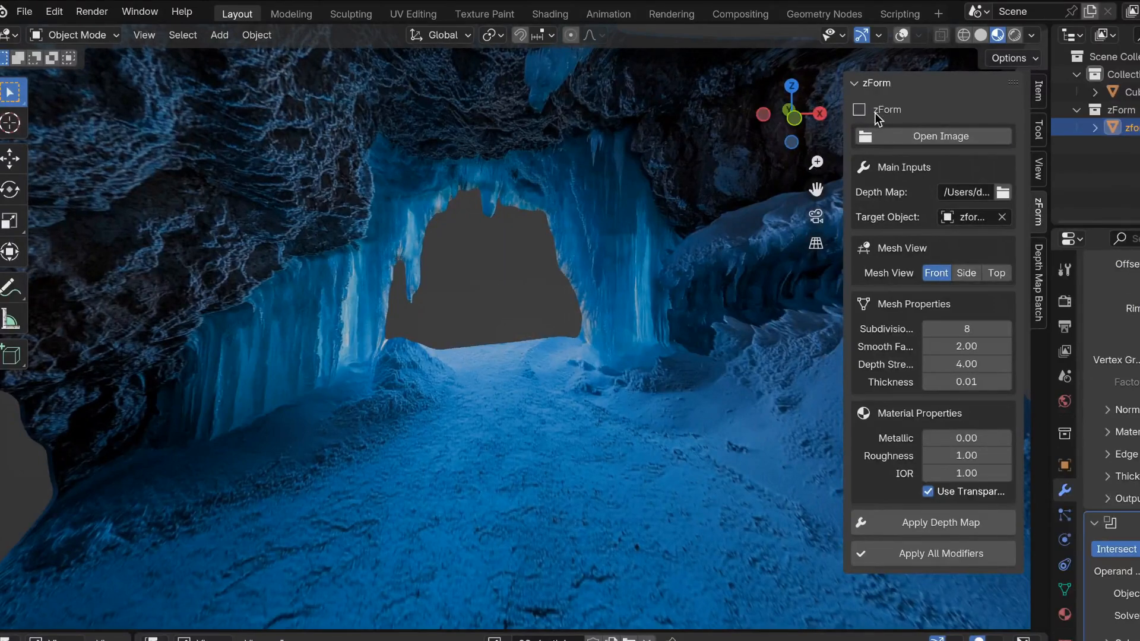
scroll(1005, 378, up, 12)
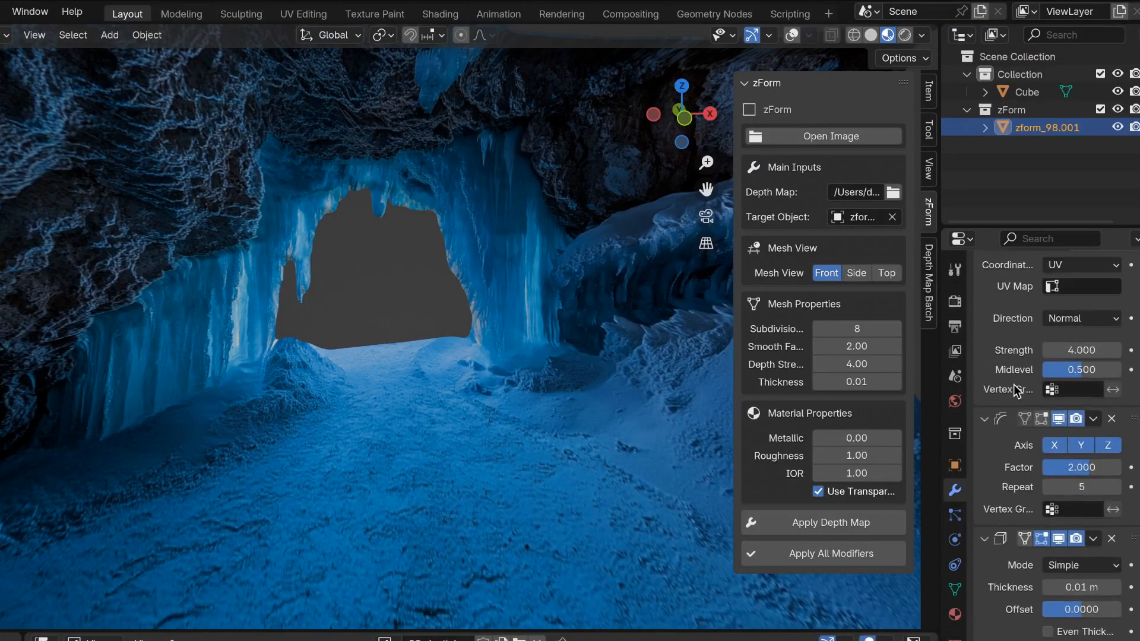
scroll(1025, 318, down, 10)
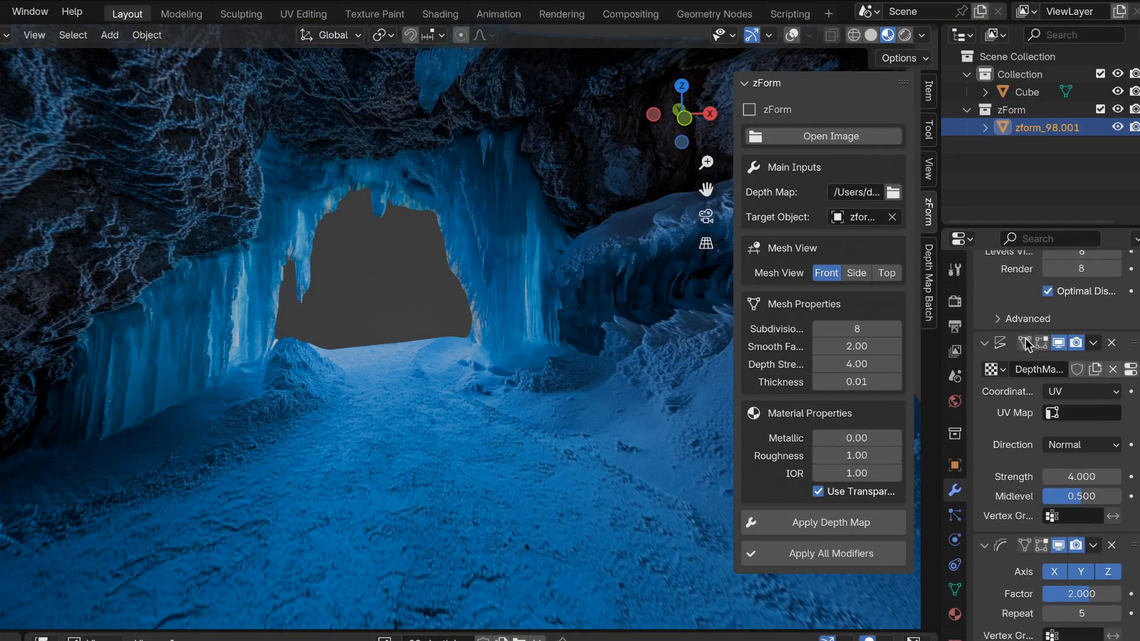
scroll(1015, 356, up, 10)
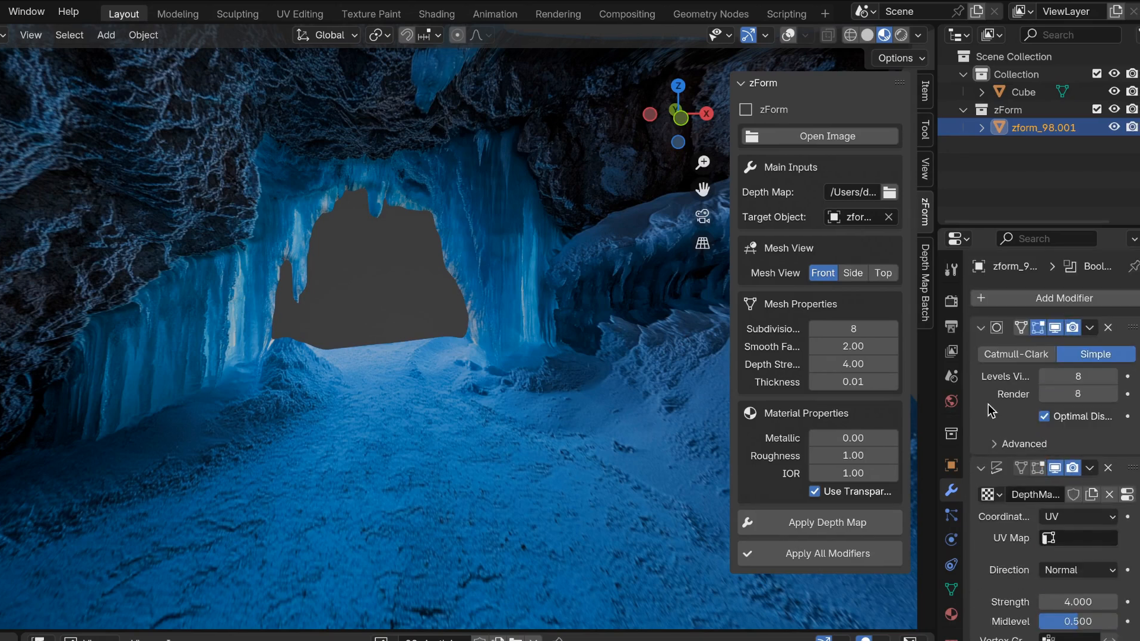
scroll(988, 404, down, 10)
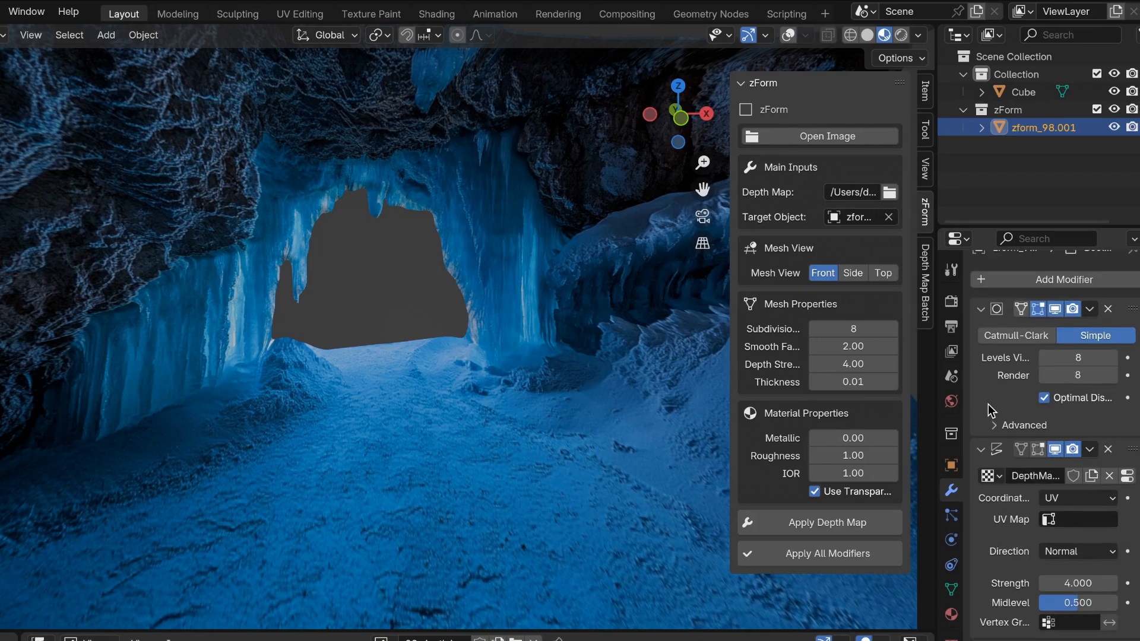
scroll(990, 413, down, 2)
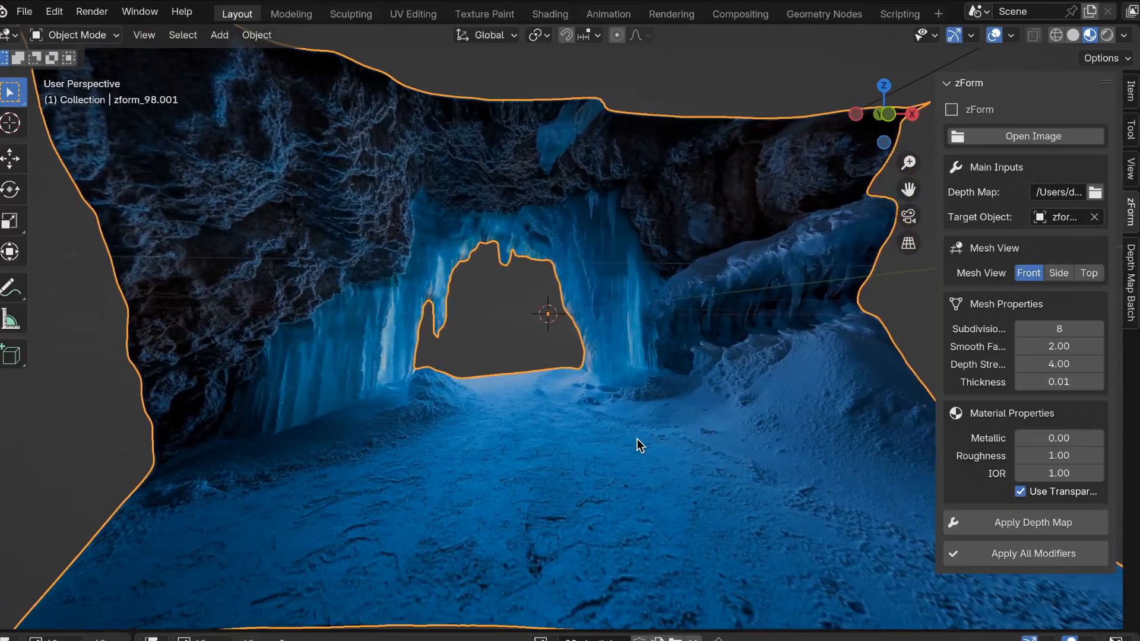
Delete the existing cave mesh and its surrounding Boolean cube from the scene
scroll(636, 439, up, 3)
scroll(636, 439, down, 2)
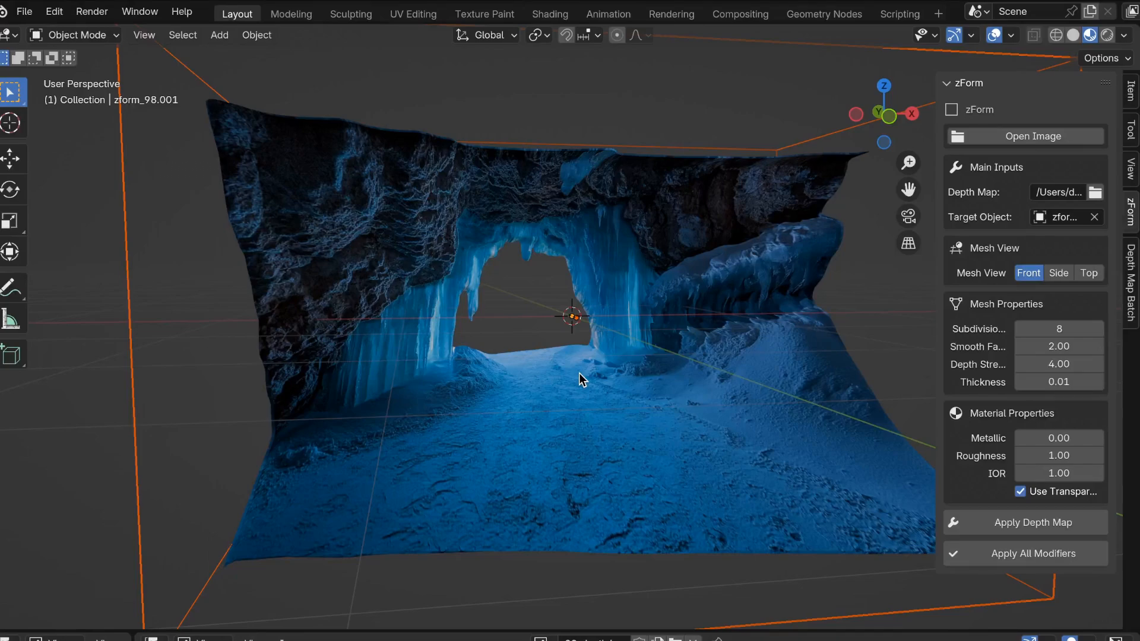
key(x)
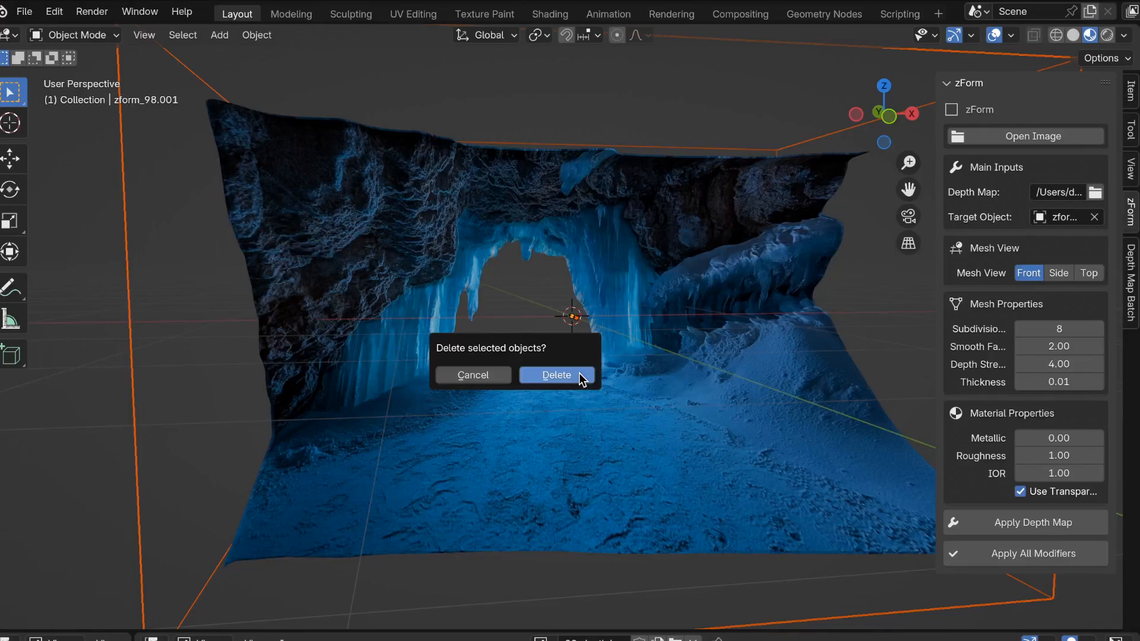
click(579, 374)
Import 98.png from the cave-scene folder as a zForm image plane, viewed from the front
key(KP_1)
click(991, 138)
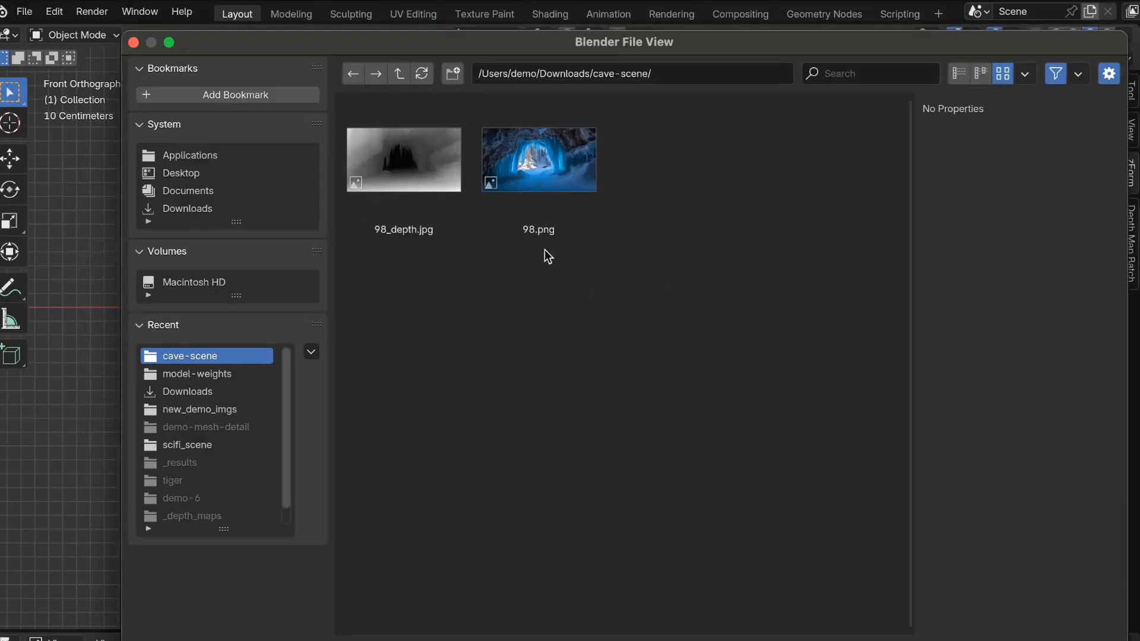
double_click(533, 159)
scroll(612, 340, up, 5)
key(KP_1)
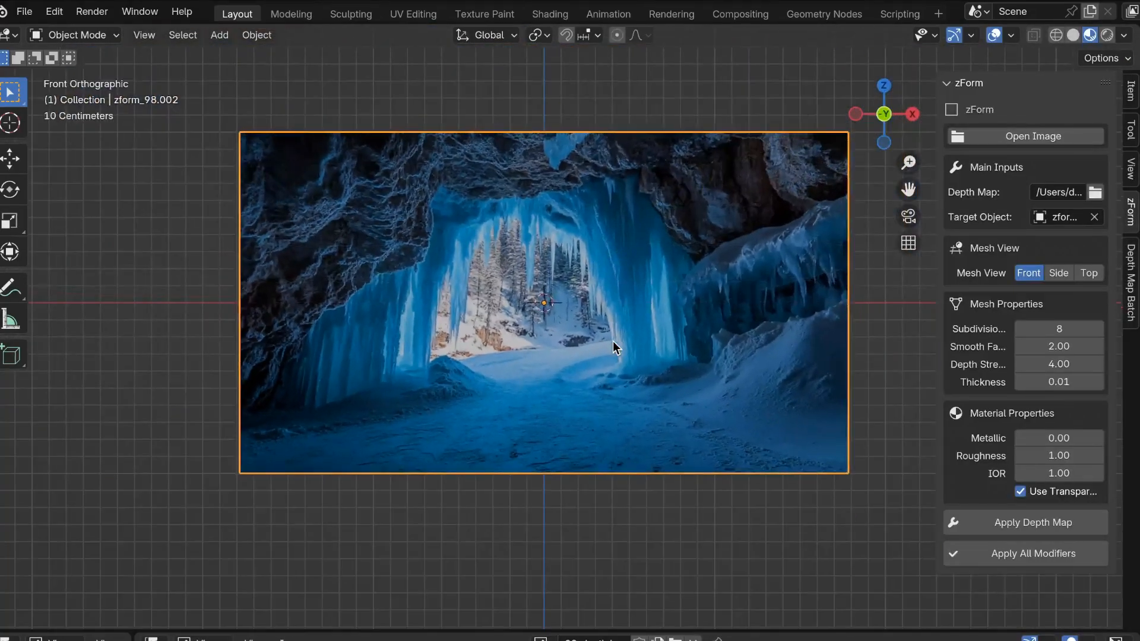
Load 98_depth.jpg as the zForm depth map and apply it to the cave image plane
click(1095, 192)
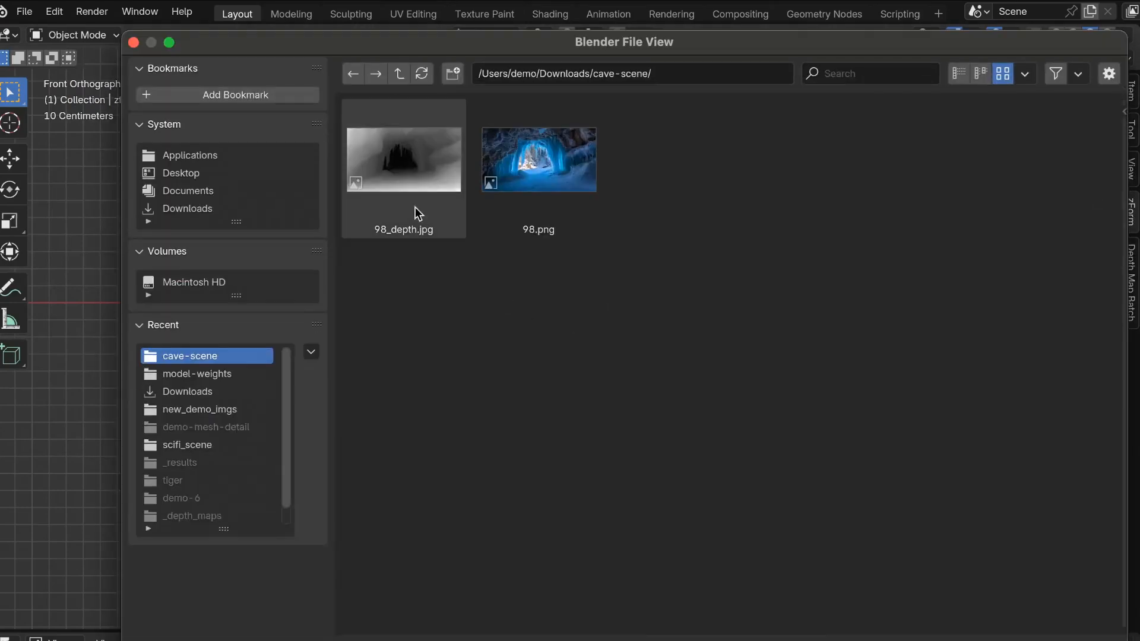
double_click(401, 194)
scroll(557, 350, down, 2)
key(KP_1)
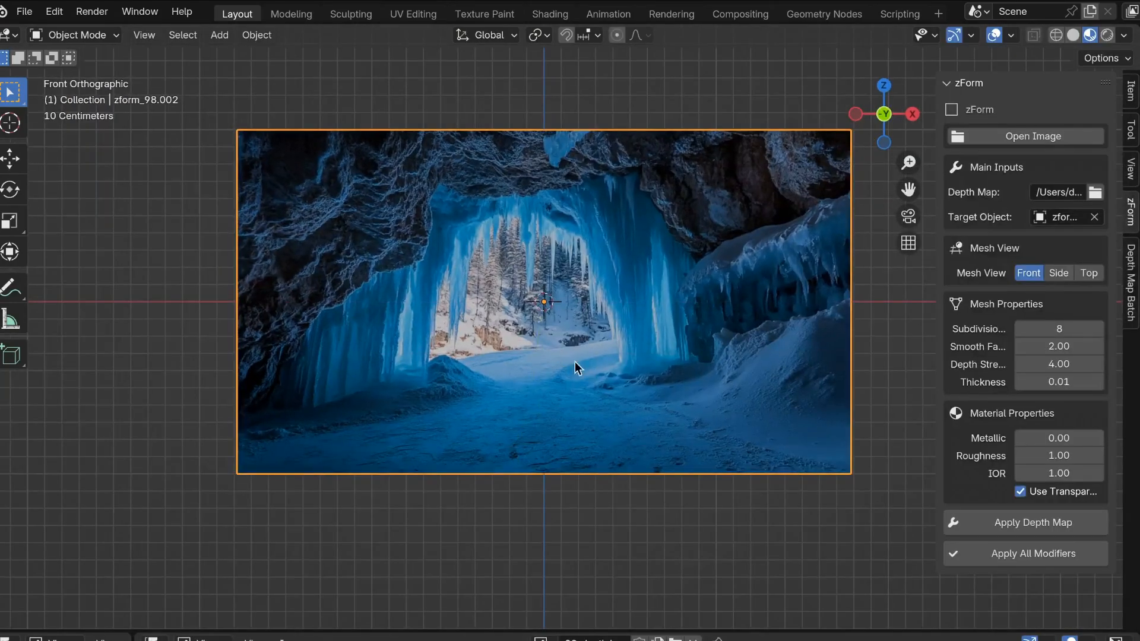
click(998, 528)
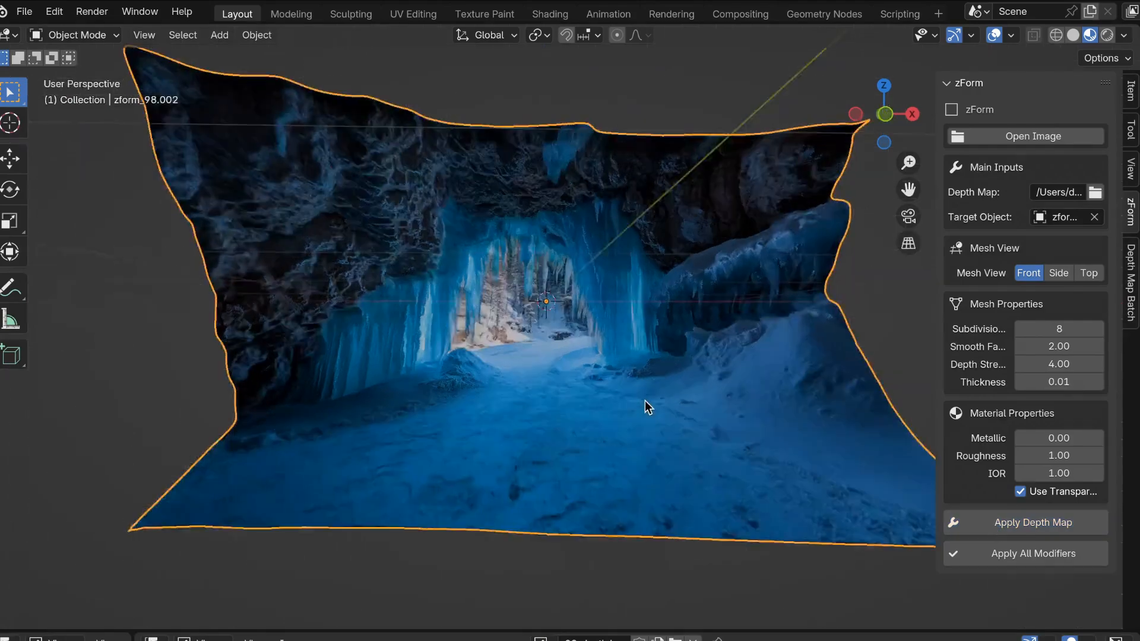
Examine the relief of the textured cave mesh, especially around the icy opening
scroll(644, 400, up, 5)
scroll(644, 400, down, 4)
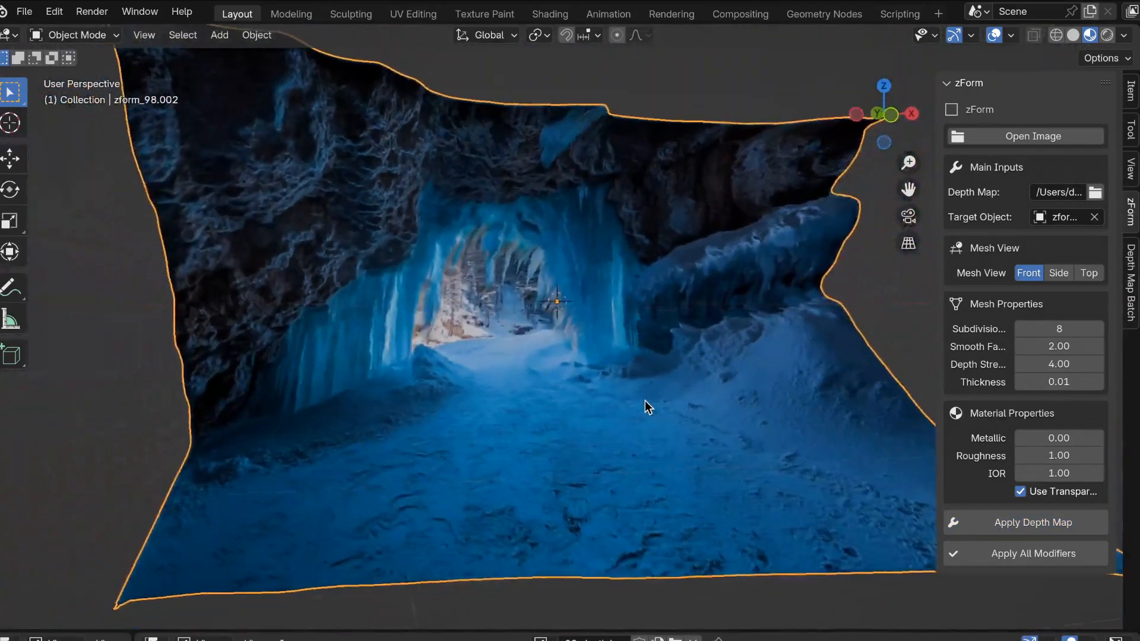
scroll(645, 400, up, 2)
scroll(645, 401, up, 4)
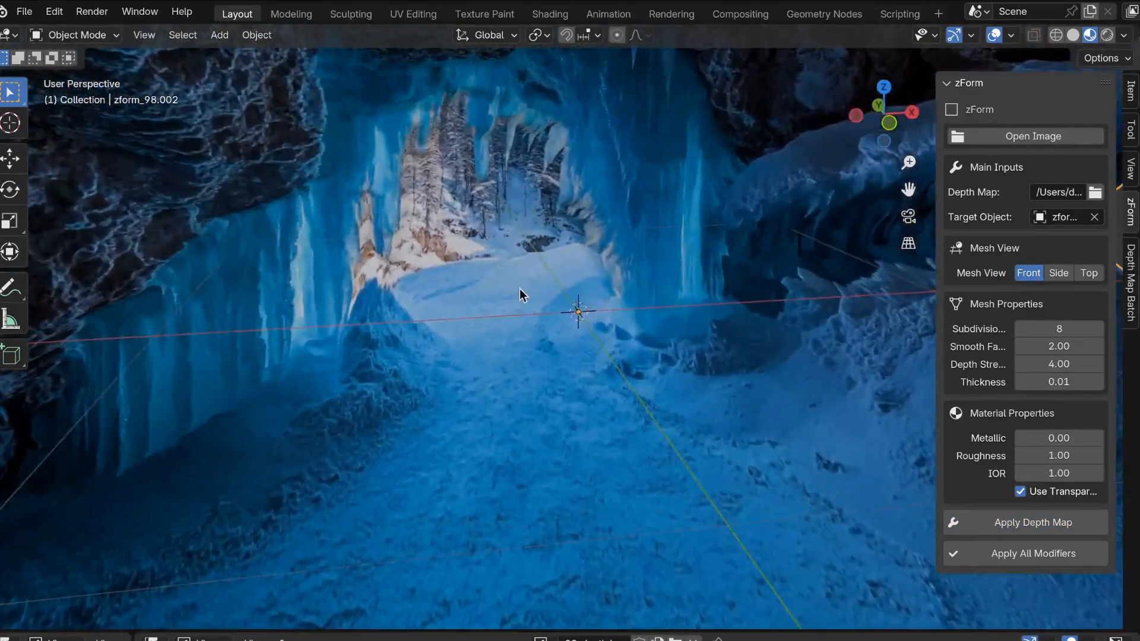
scroll(519, 288, up, 2)
scroll(519, 289, down, 2)
scroll(781, 244, down, 2)
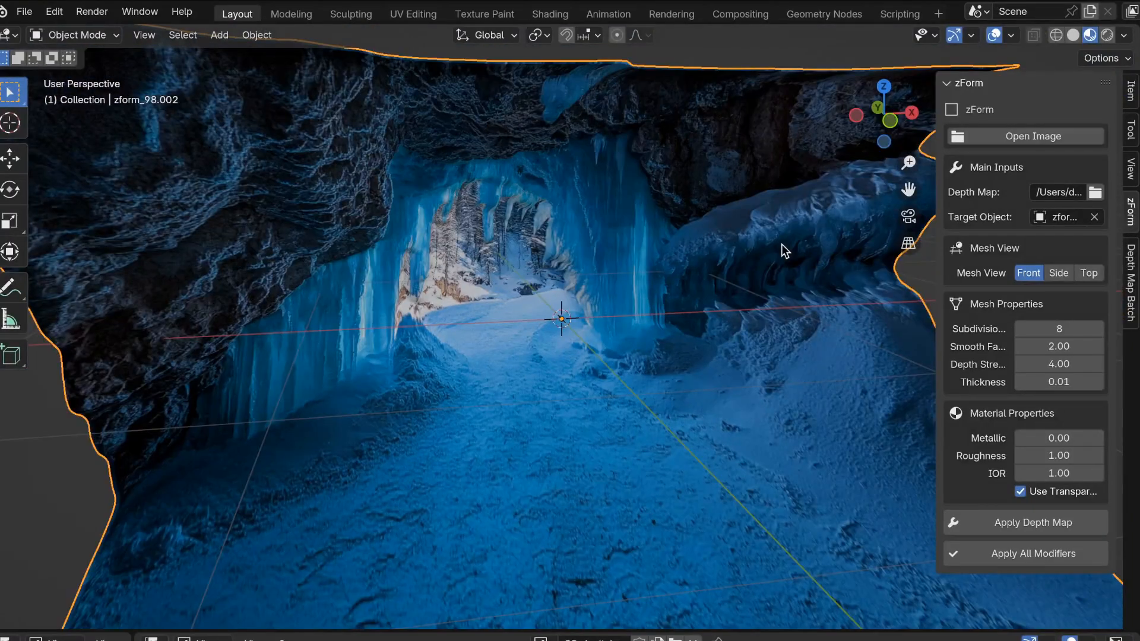
scroll(803, 239, up, 1)
Display the cave mesh in solid shading and inspect its displaced surface
click(1072, 35)
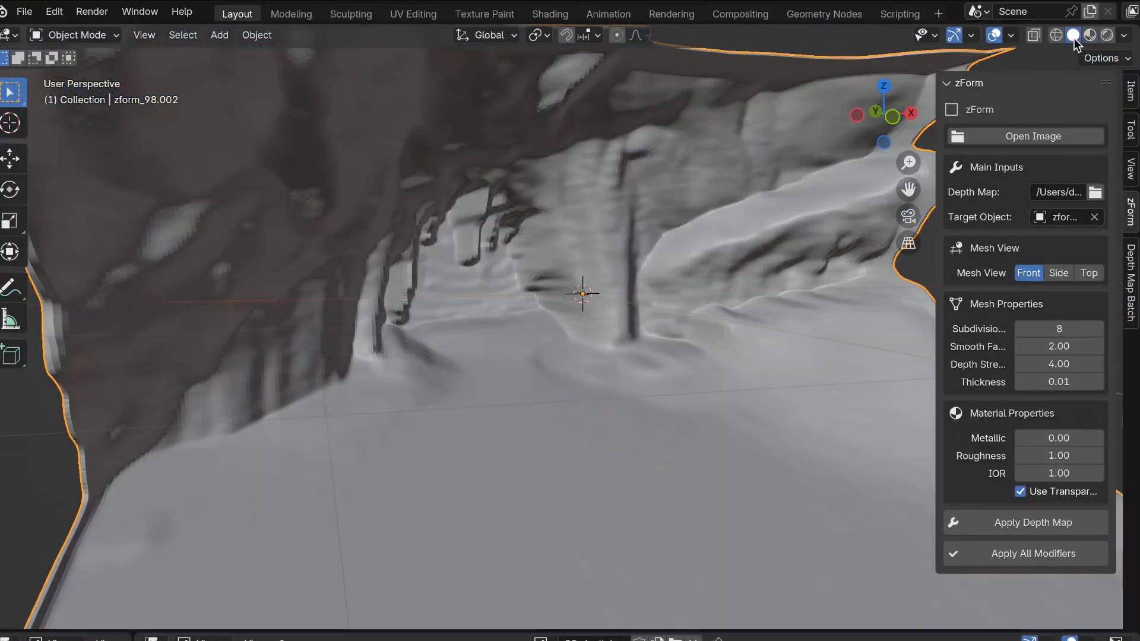
scroll(591, 447, down, 3)
scroll(591, 448, up, 5)
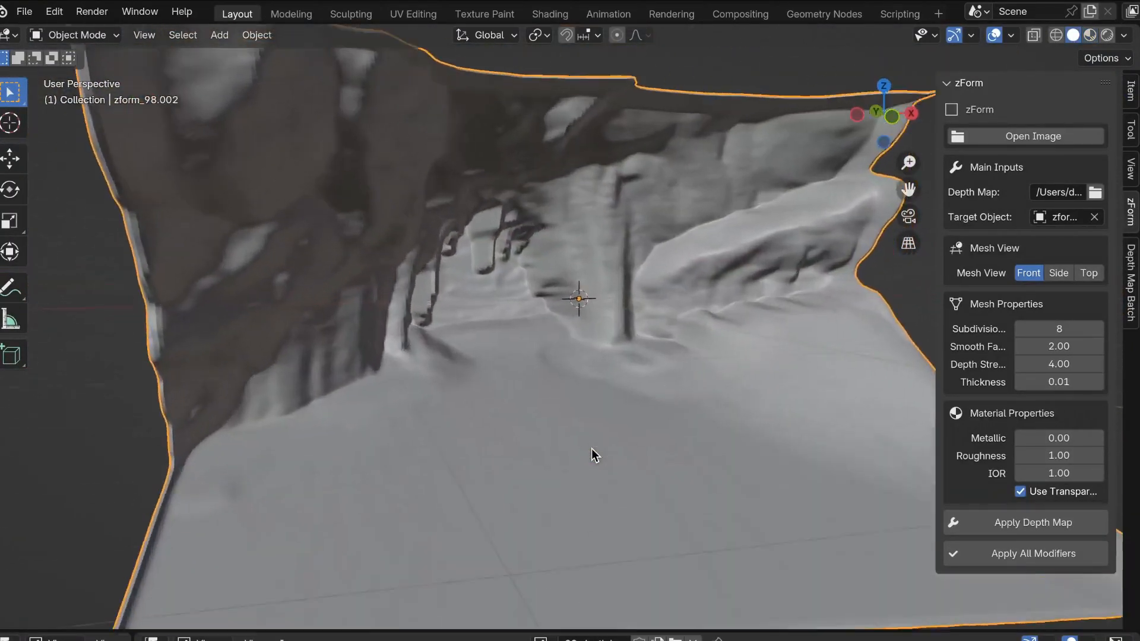
Display the cave mesh in wireframe and inspect the density of its subdivided topology
key(shift+z)
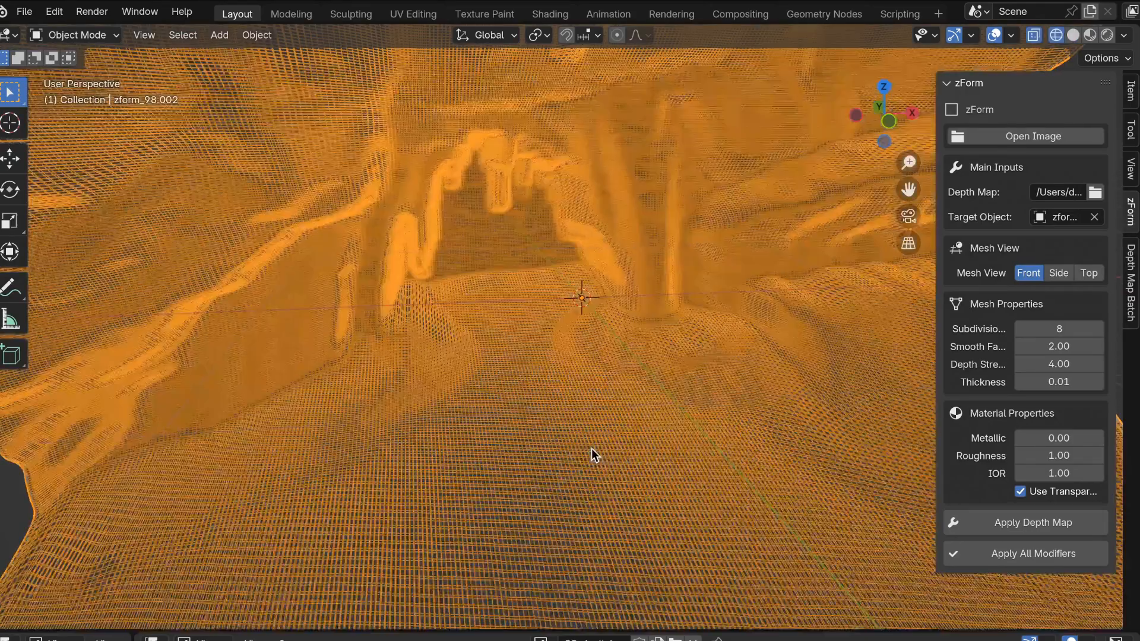
scroll(591, 447, down, 3)
scroll(591, 448, left, 5)
scroll(591, 448, right, 5)
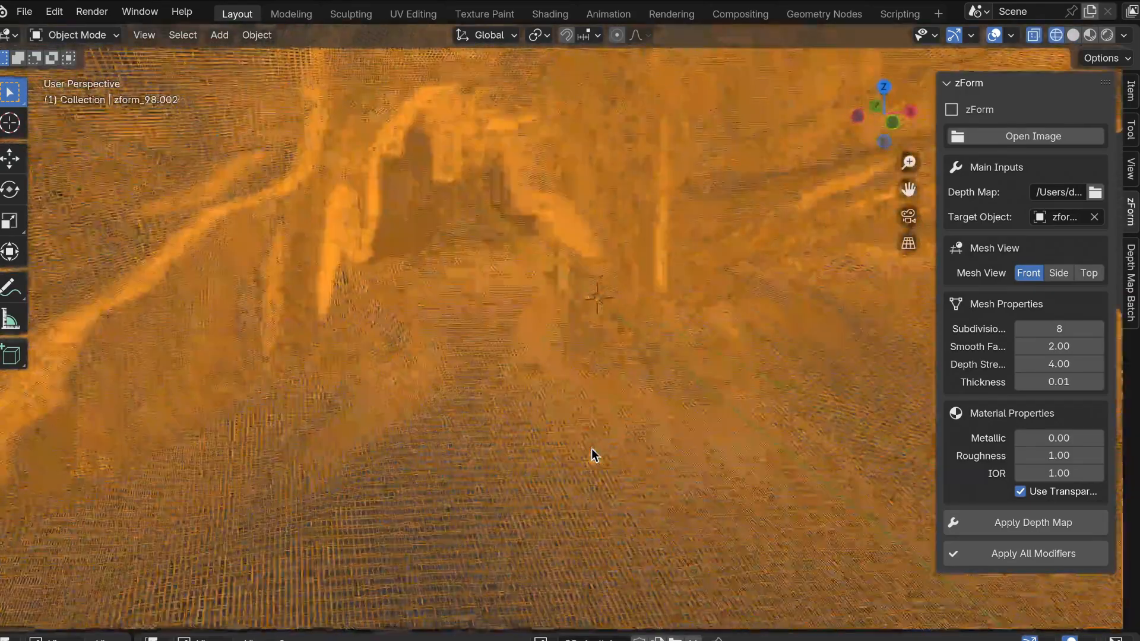
Examine the wireframe cave mesh's depth in the right and back orthographic views, and inspect its front in perspective
key(KP_3)
shift+scroll(591, 447, right, 7)
scroll(597, 444, down, 3)
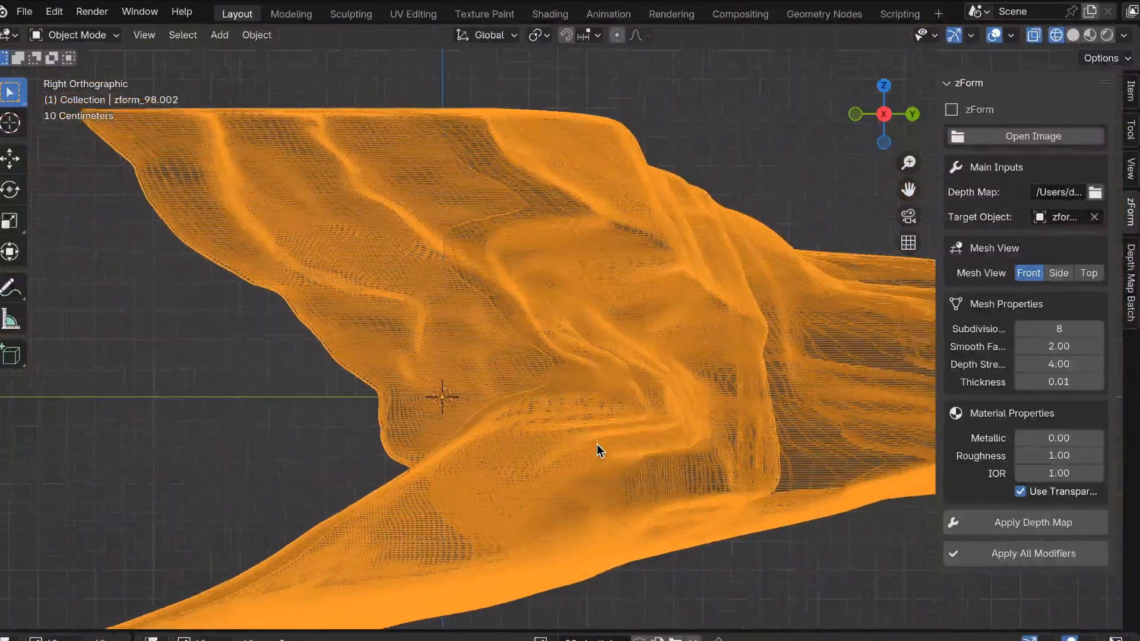
key(ctrl+KP_1)
shift+scroll(597, 444, right, 6)
scroll(597, 444, up, 4)
scroll(596, 444, right, 7)
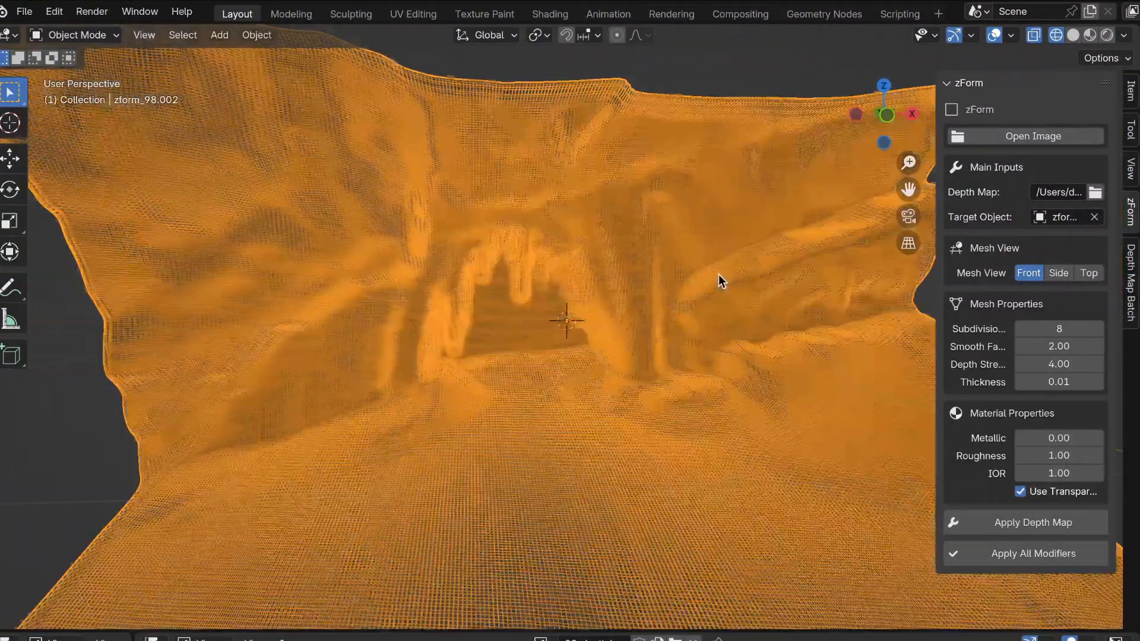
scroll(718, 275, up, 4)
Return the viewport to material preview shading and examine the stretched texture around the cave opening
key(shift+z)
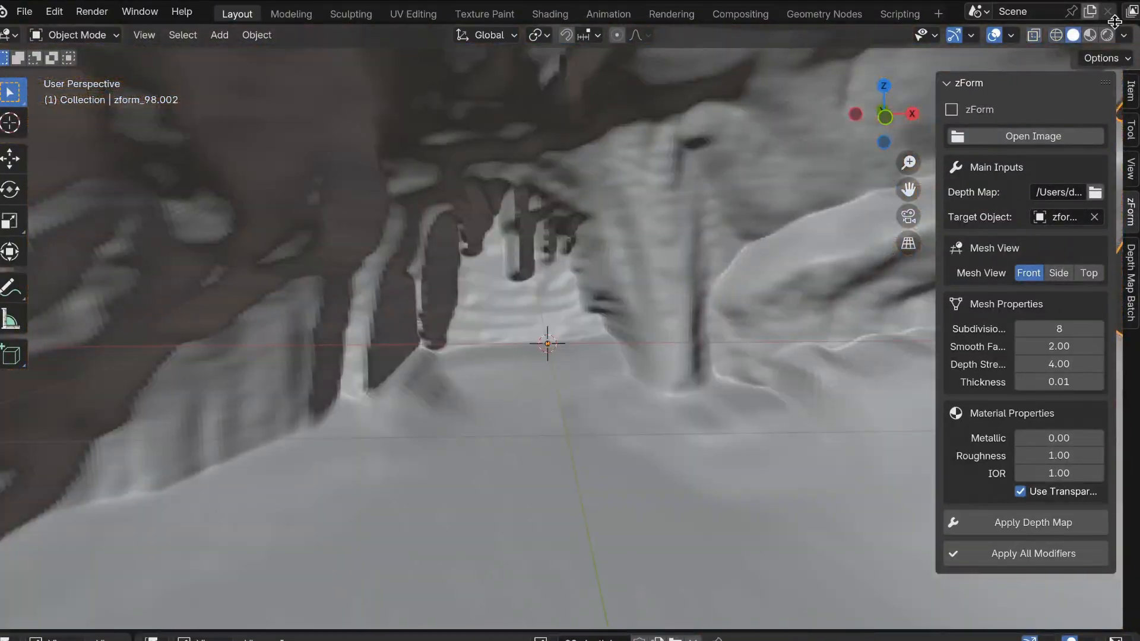
click(1089, 35)
scroll(688, 350, down, 2)
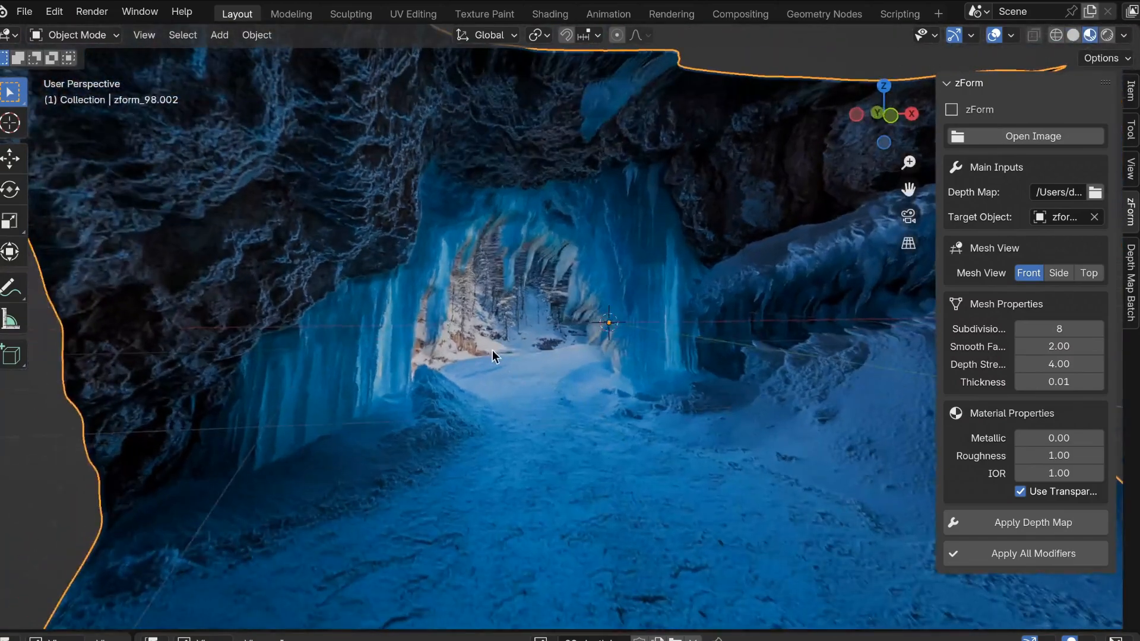
scroll(493, 351, up, 3)
scroll(489, 291, down, 3)
scroll(489, 291, left, 3)
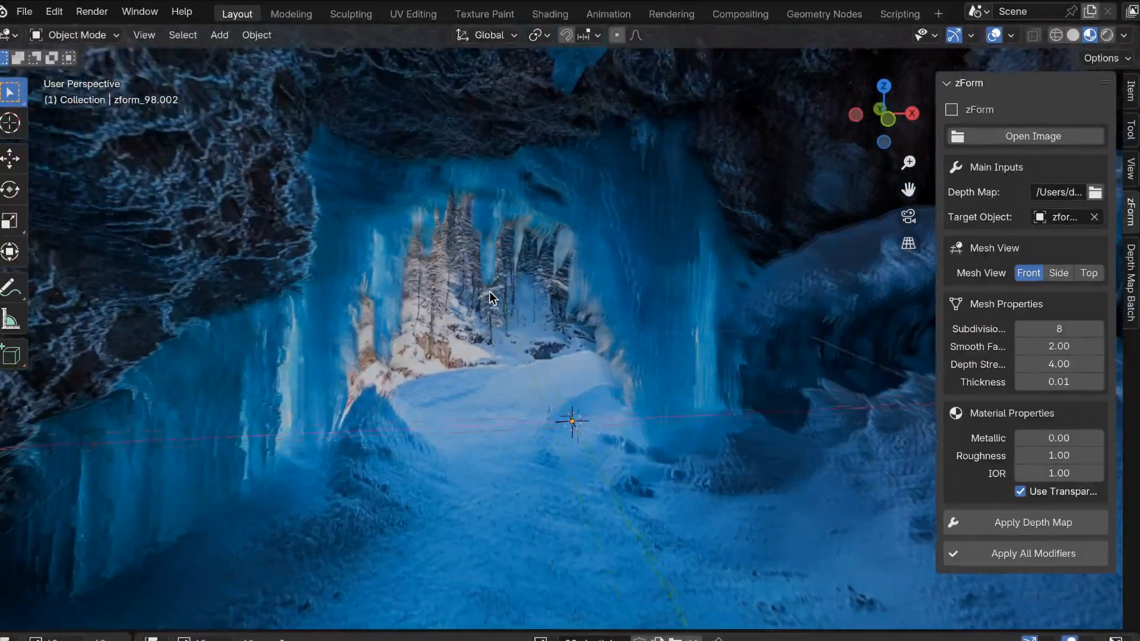
scroll(489, 291, right, 3)
scroll(679, 333, down, 4)
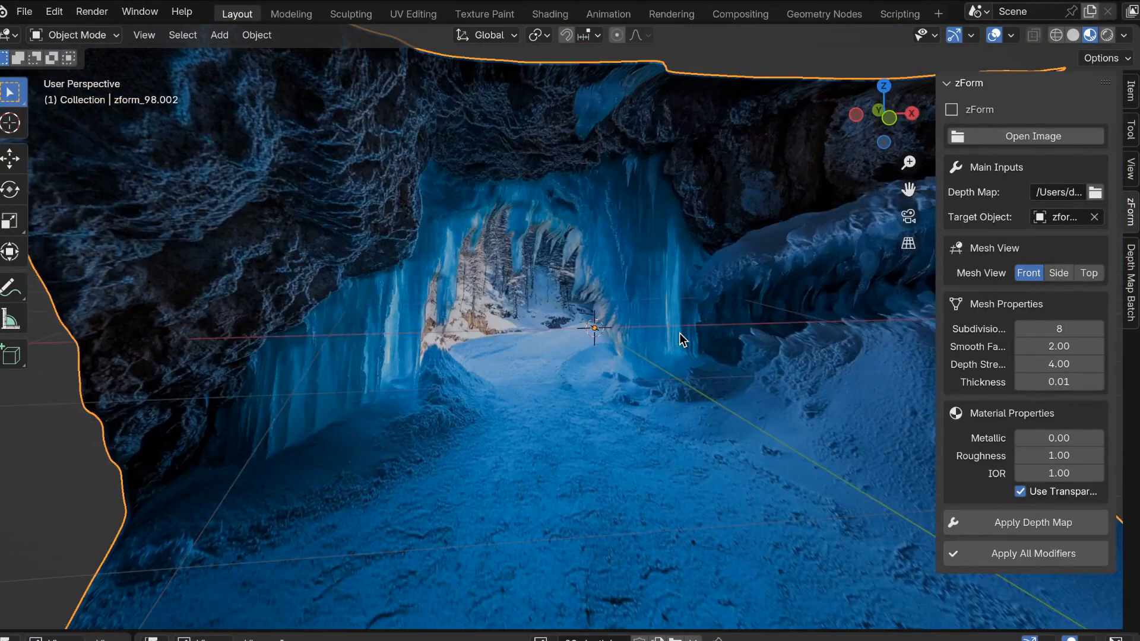
Show the scene in front orthographic view and deselect the cave mesh
key(KP_1)
scroll(679, 333, down, 3)
scroll(679, 333, up, 2)
click(660, 482)
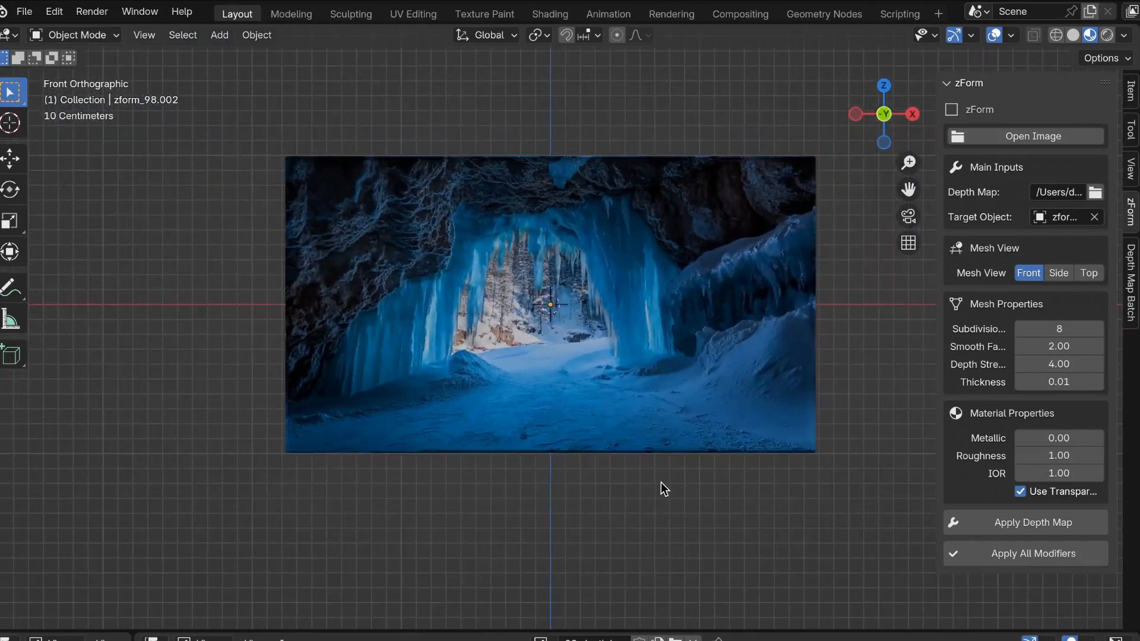
Add a mesh cube at the centre of the cave scene
key(shift+a)
text(cube)
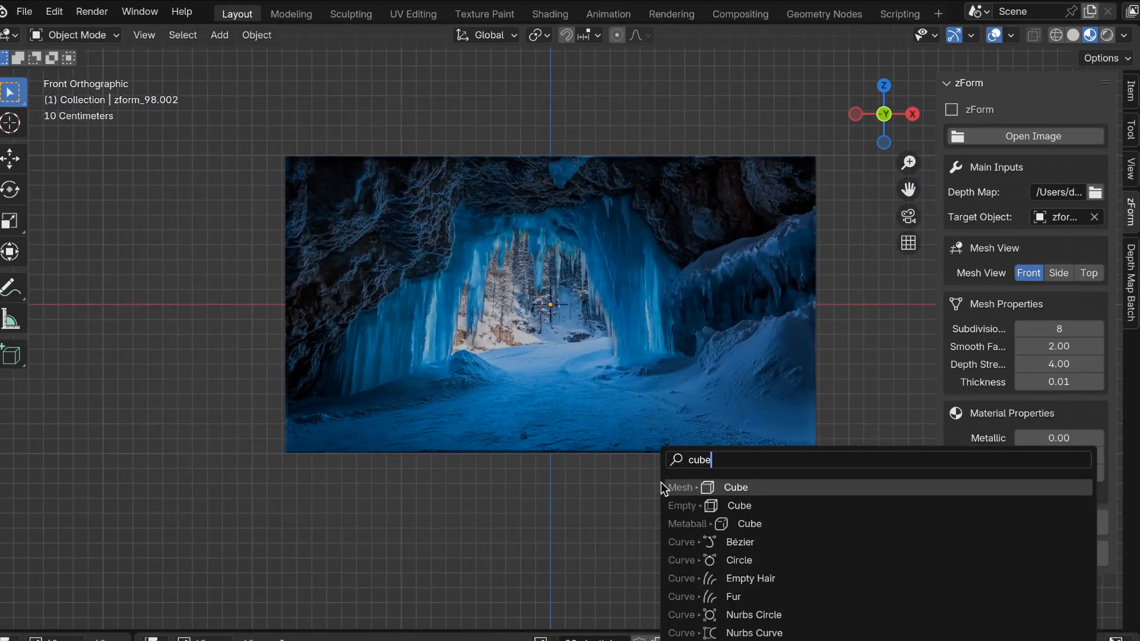
key(Return)
scroll(613, 290, left, 3)
scroll(612, 290, down, 2)
scroll(613, 290, right, 4)
scroll(612, 290, up, 2)
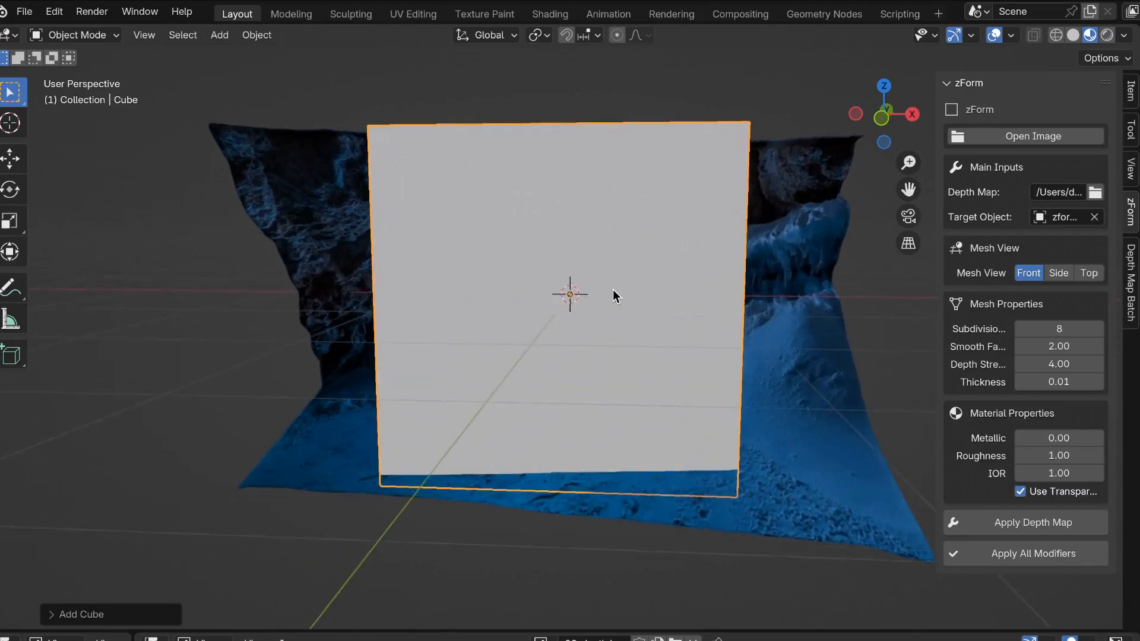
scroll(613, 290, up, 2)
scroll(612, 290, left, 4)
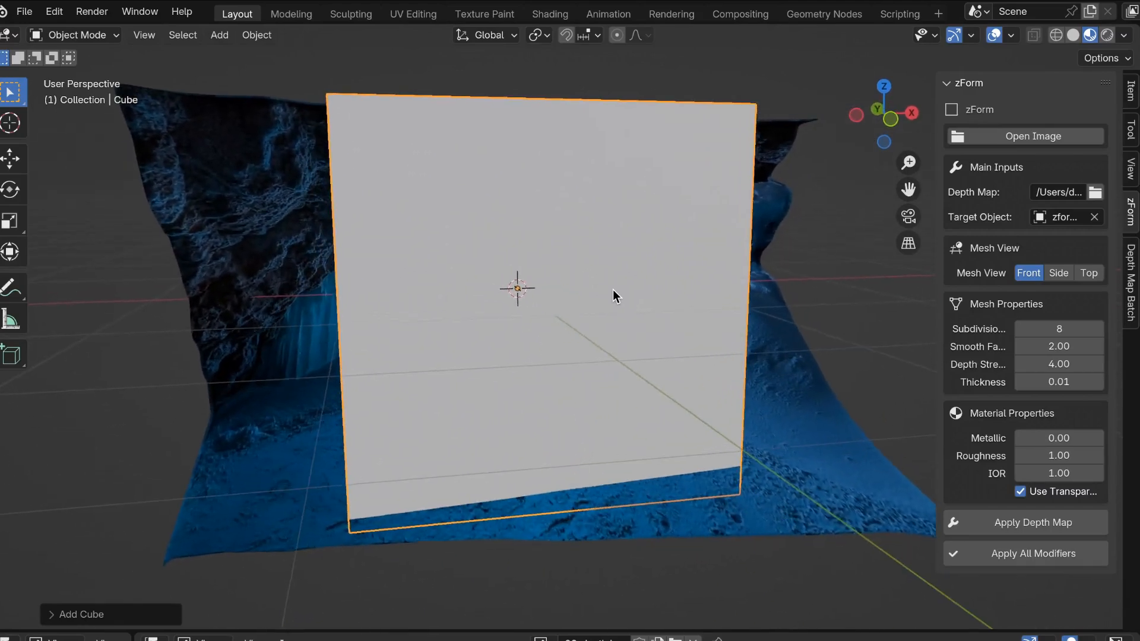
scroll(613, 290, up, 2)
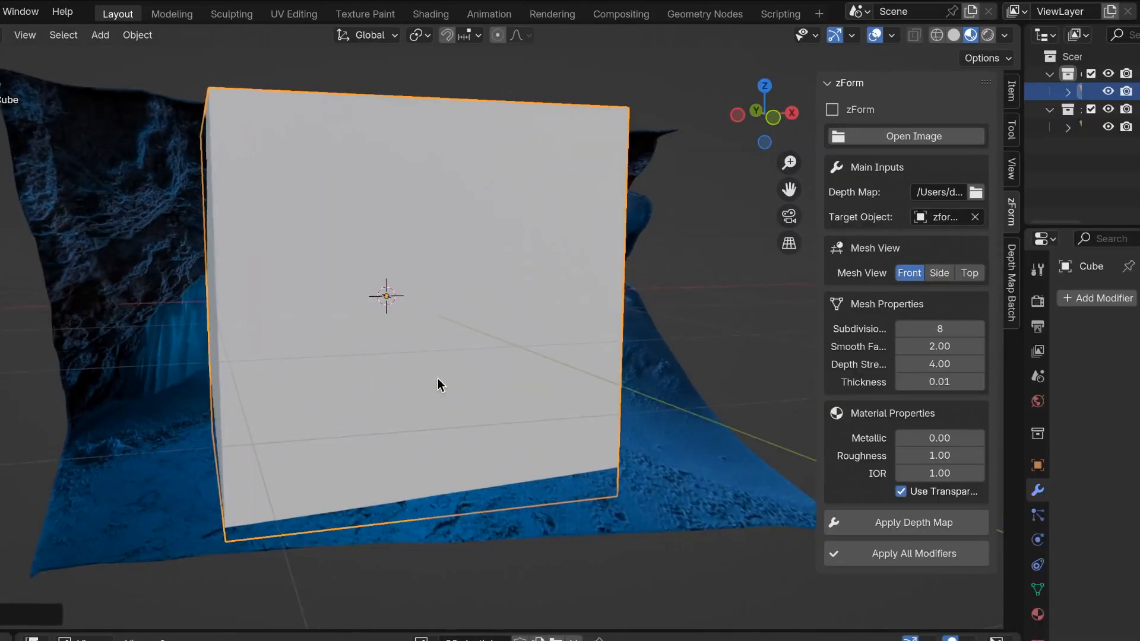
scroll(437, 379, right, 3)
scroll(436, 379, up, 3)
scroll(436, 379, down, 2)
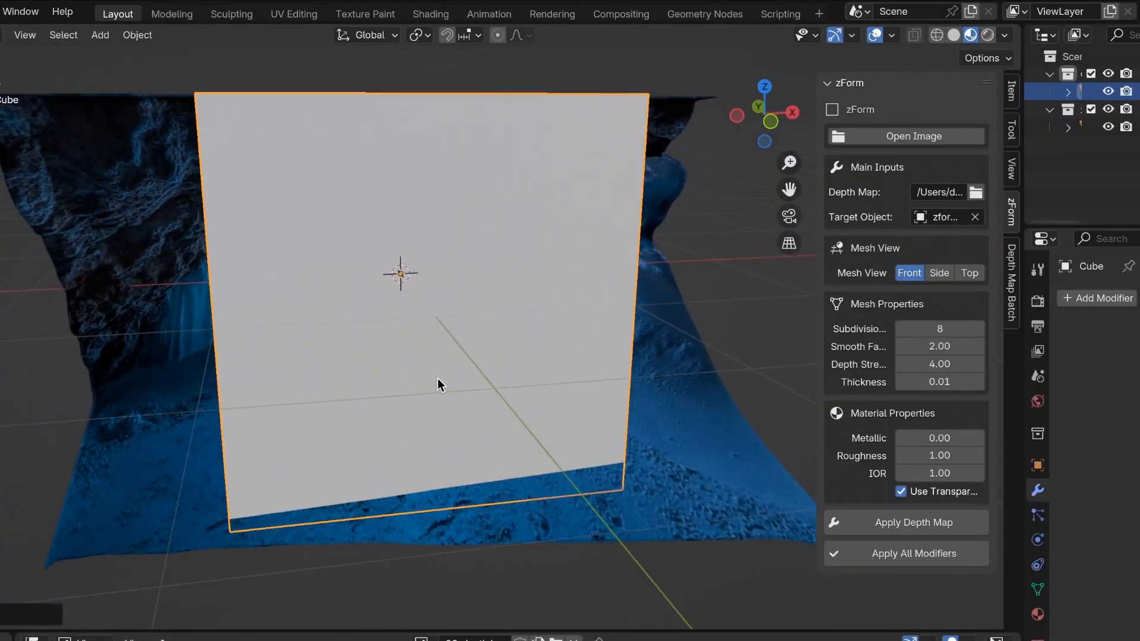
Set the cube's viewport display to Wire so the cave can be seen through it
click(1038, 466)
drag(1025, 469, 746, 470)
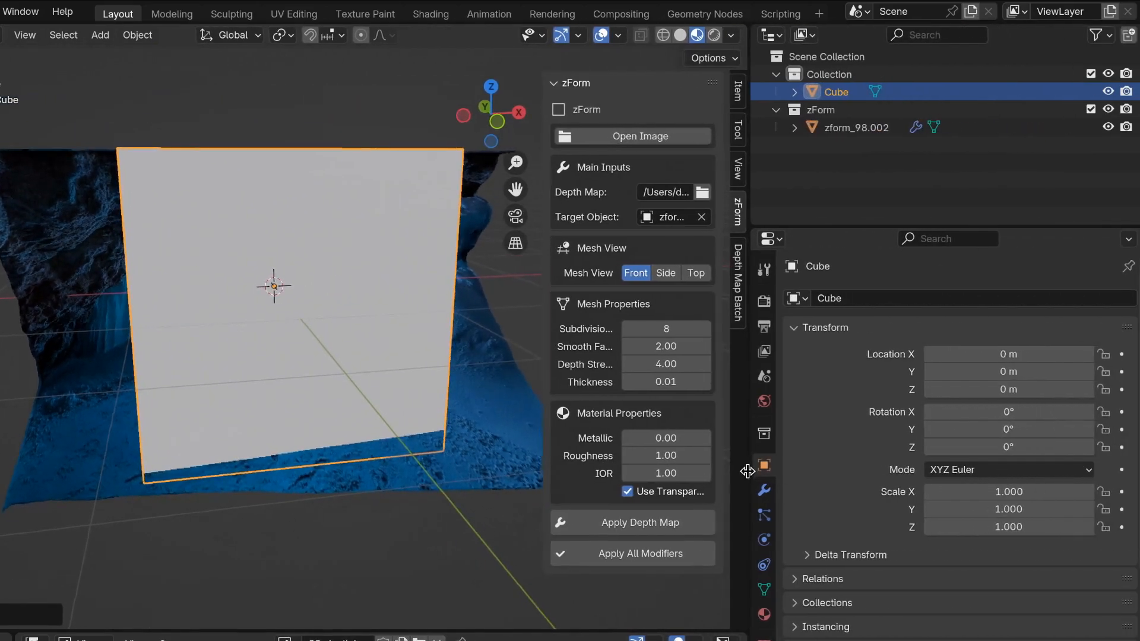
scroll(807, 511, down, 4)
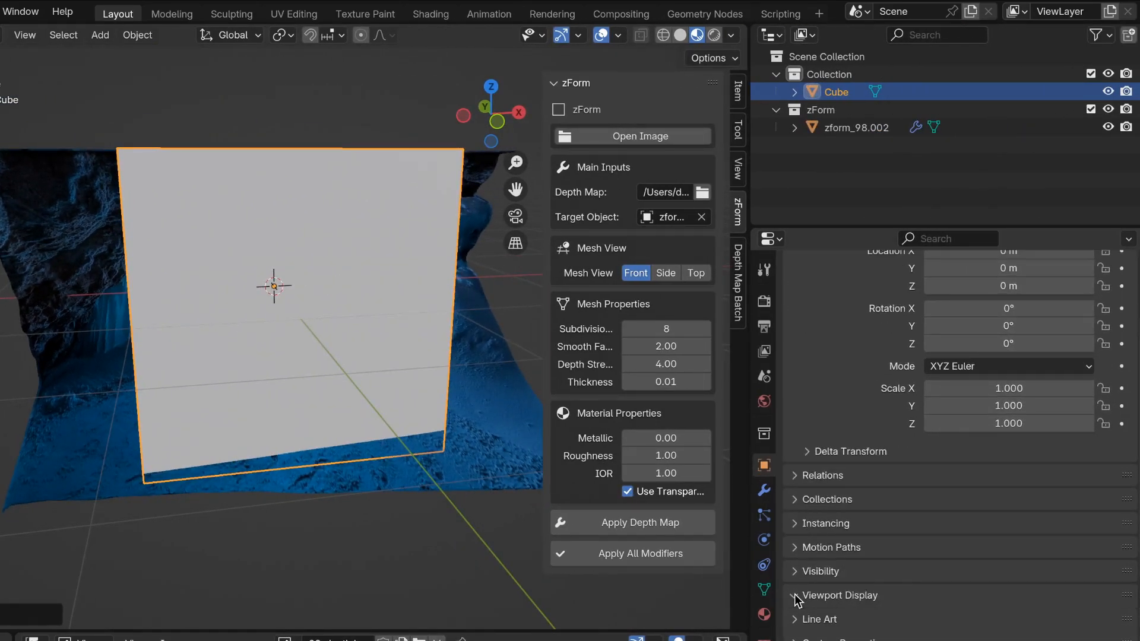
click(795, 595)
scroll(794, 594, down, 5)
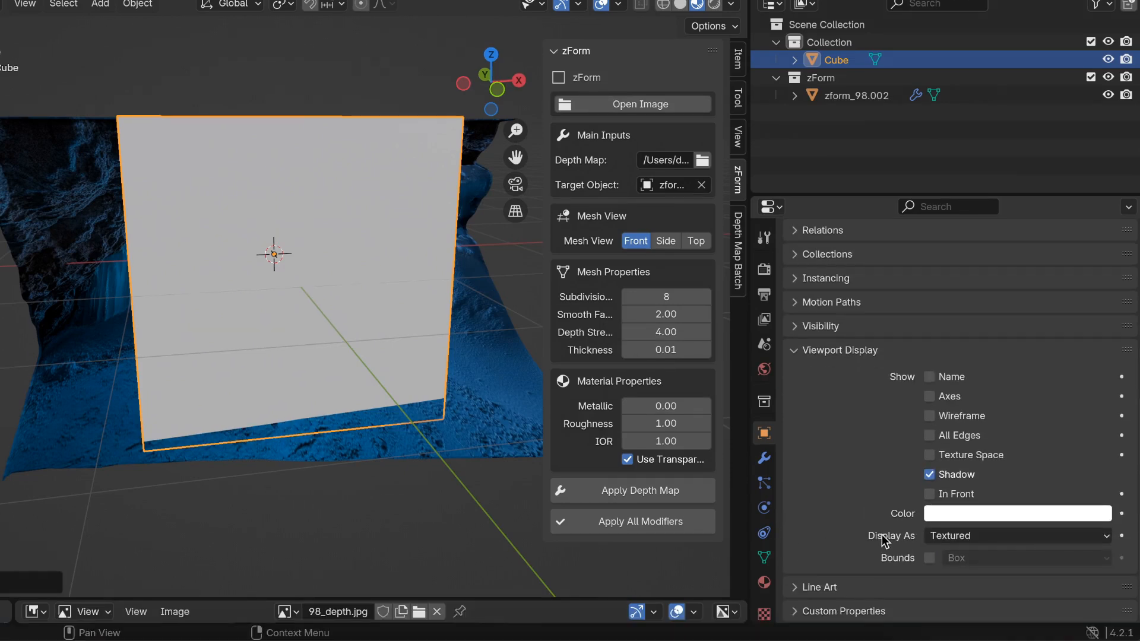
click(942, 540)
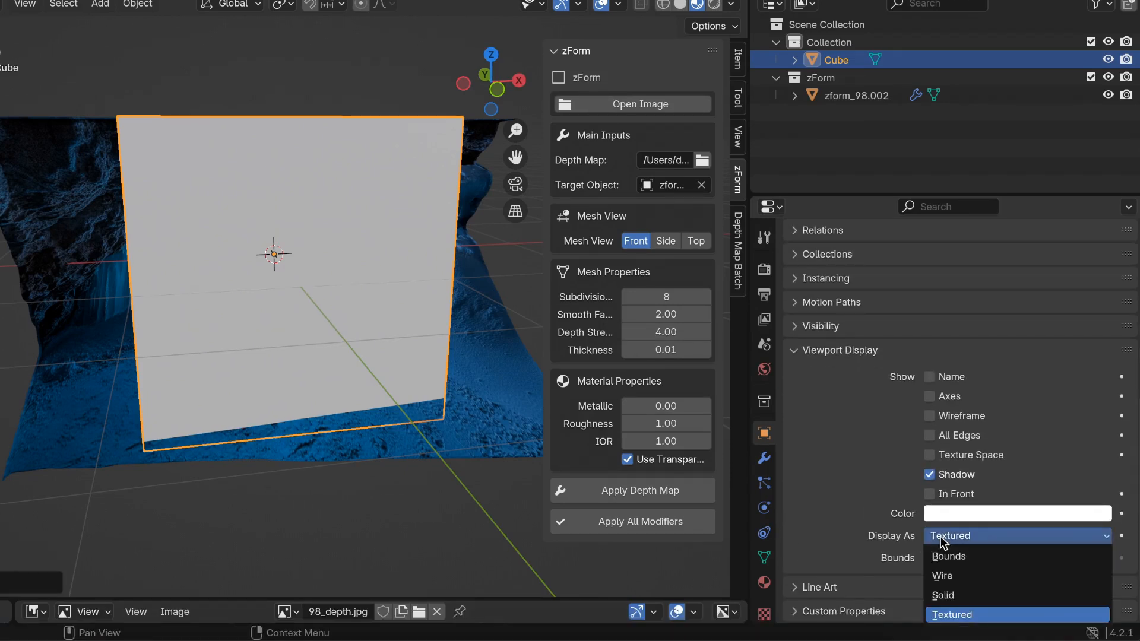
click(942, 576)
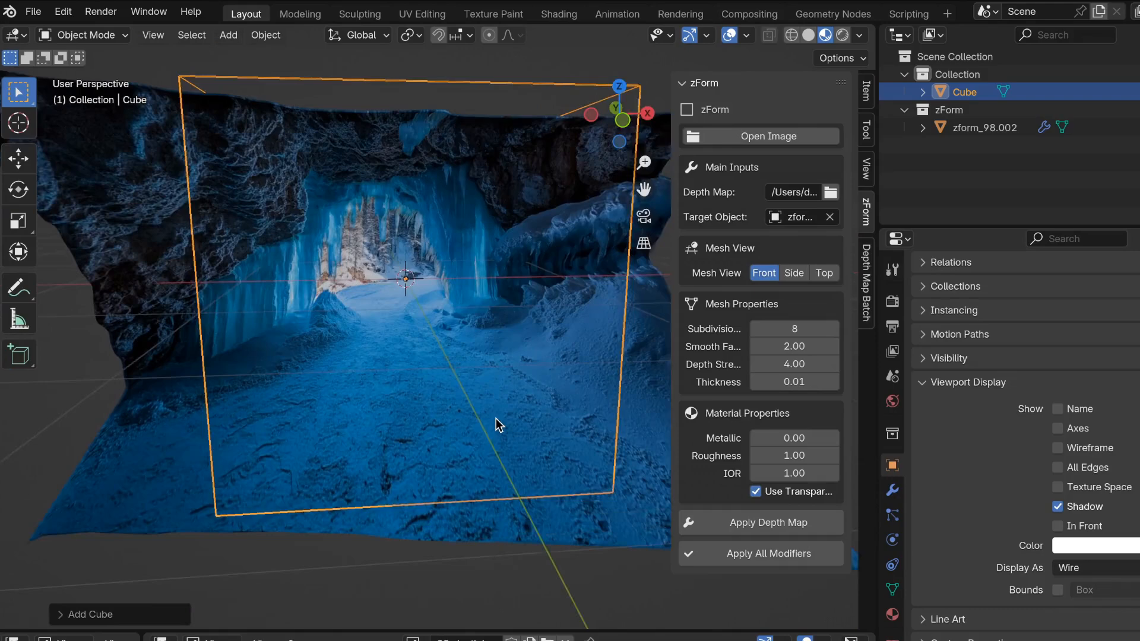
scroll(496, 418, down, 5)
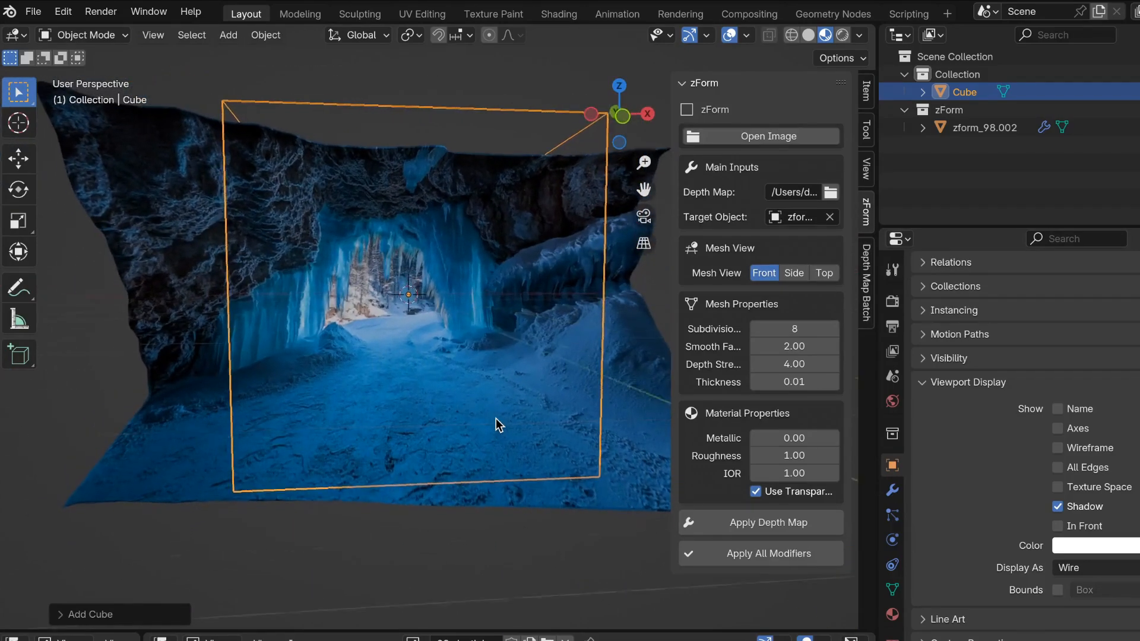
scroll(496, 418, up, 2)
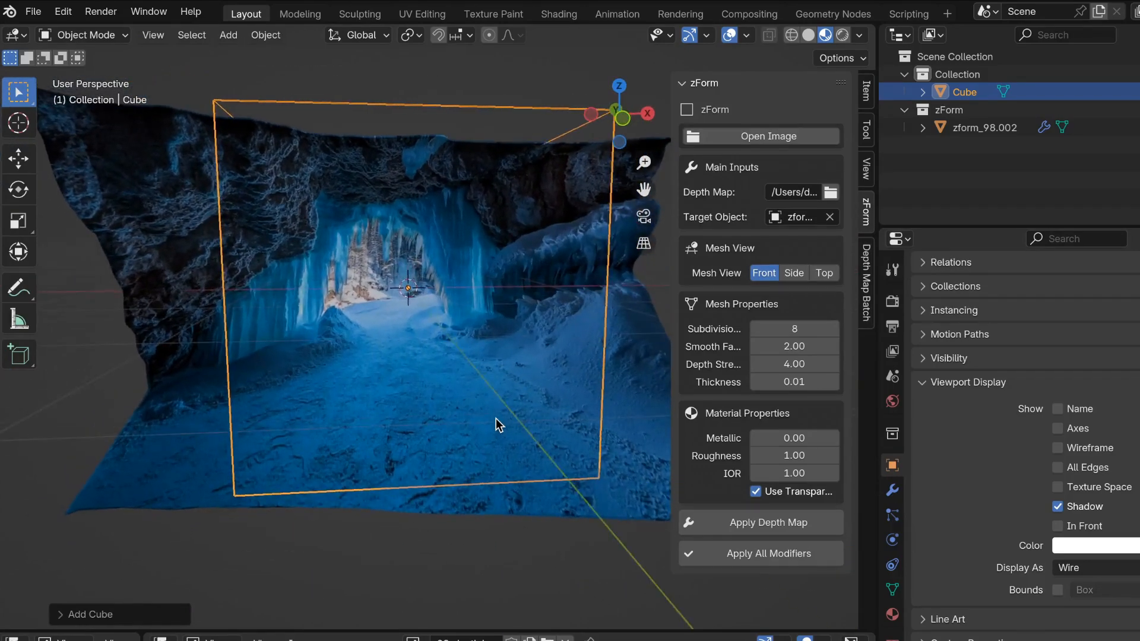
Select the cave mesh and collapse its Subdivision, Displace, Smooth and Solidify modifiers
click(633, 455)
middle_drag(632, 456, 664, 463)
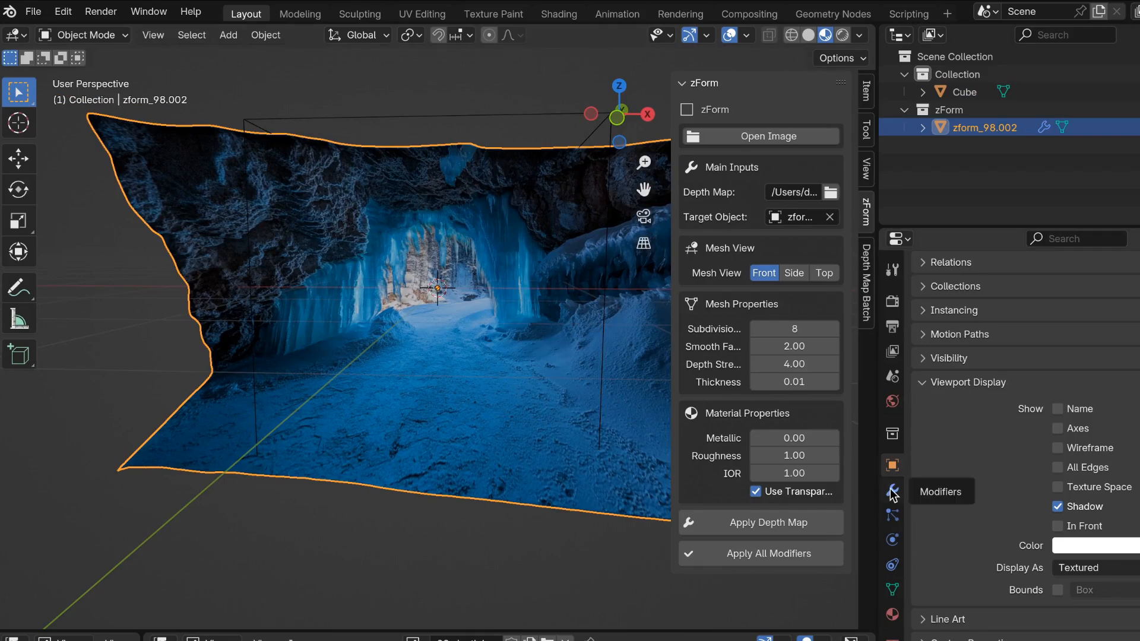
click(891, 490)
click(922, 328)
click(922, 351)
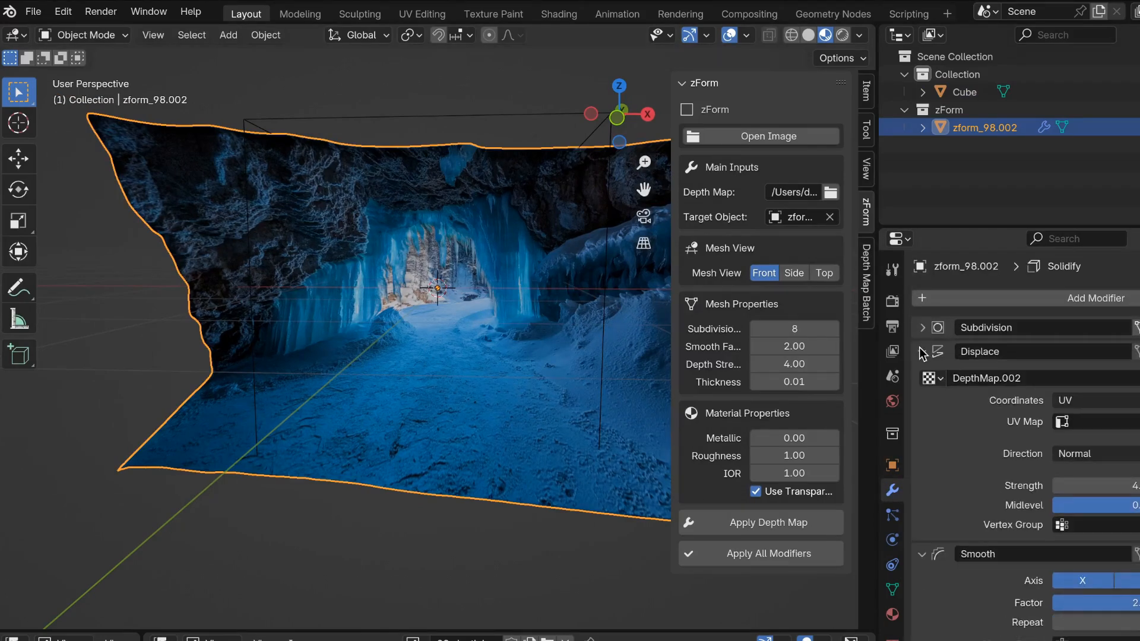
click(923, 375)
click(922, 400)
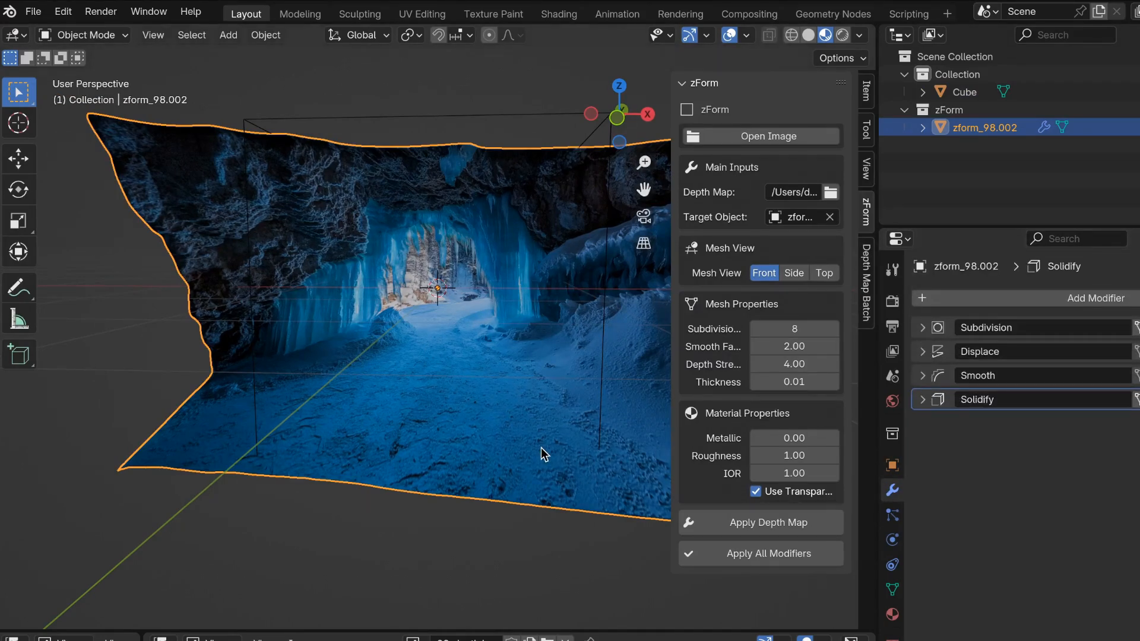
Add a Boolean modifier to the cave mesh with the Intersect operation and the Fast solver
scroll(540, 449, left, 5)
scroll(541, 449, up, 3)
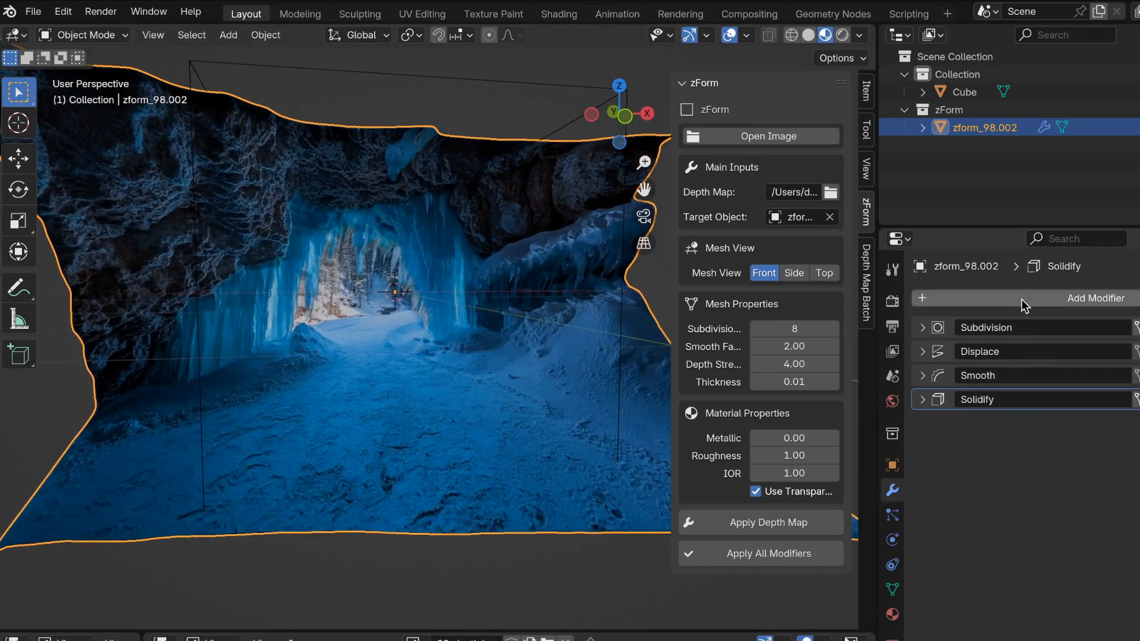
click(1021, 300)
text(boole)
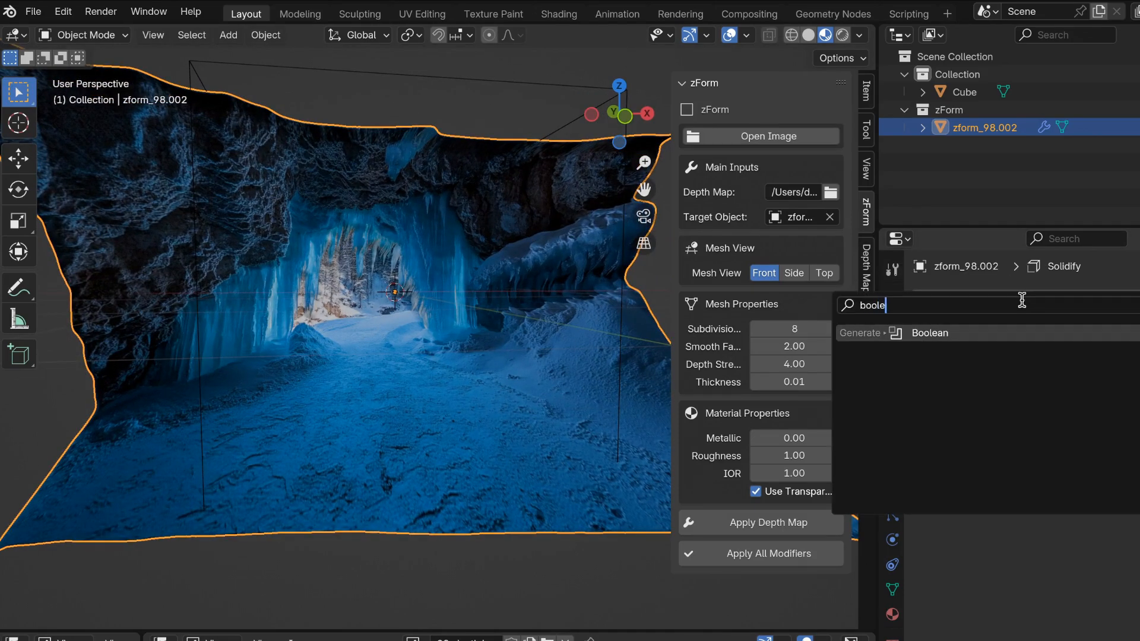
key(Return)
click(956, 451)
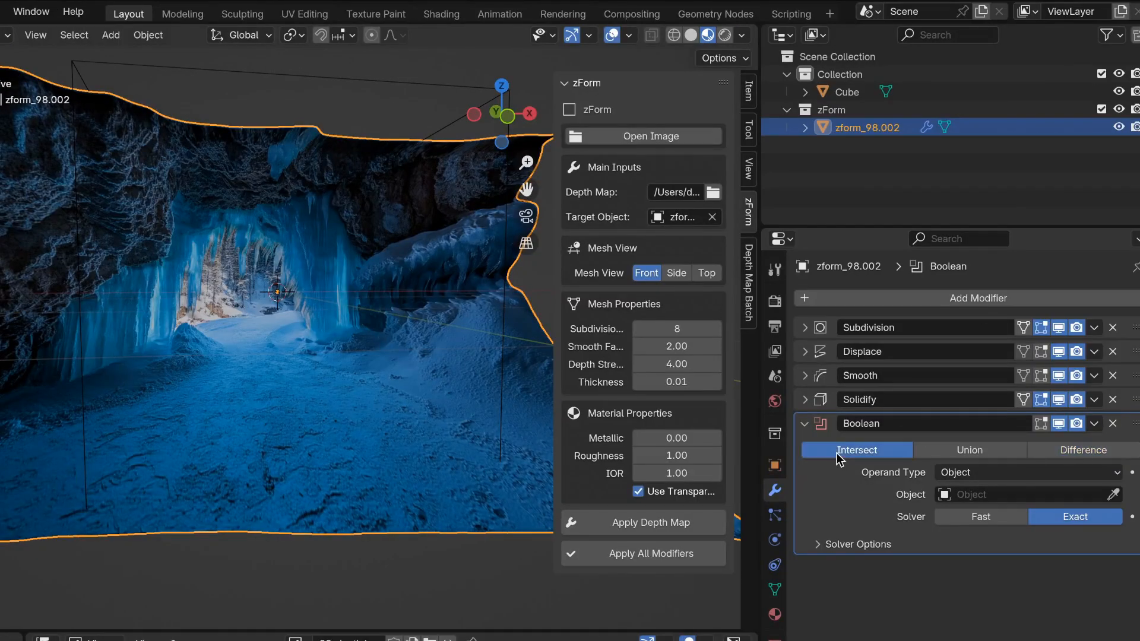
click(980, 516)
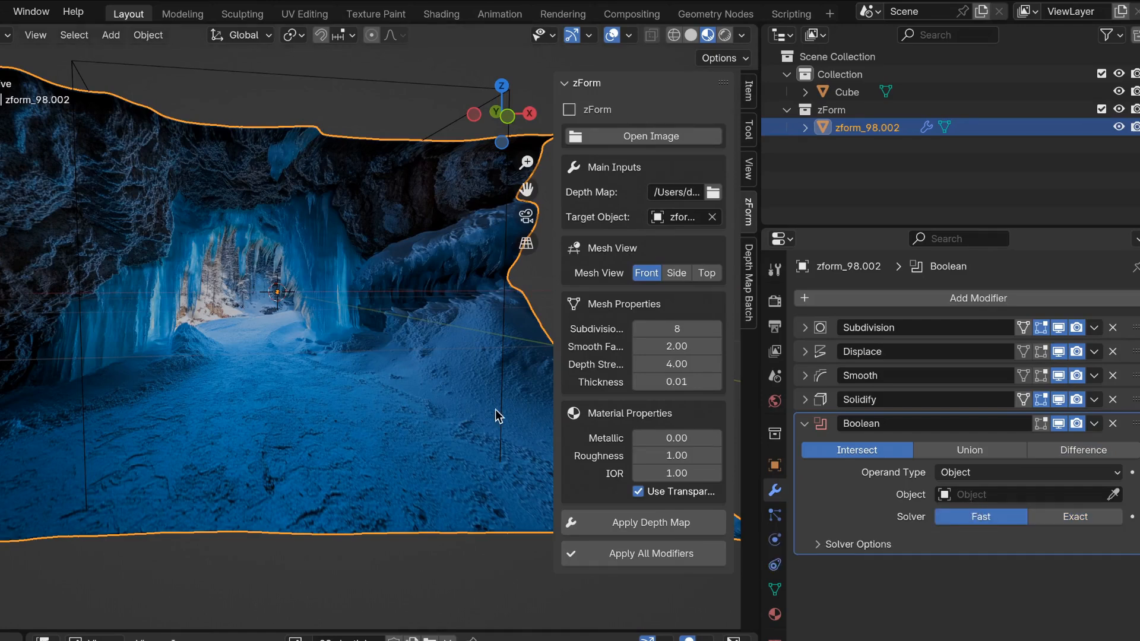
Hide the sidebar and pick the wire cube as the Boolean modifier's object
key(n)
click(1112, 494)
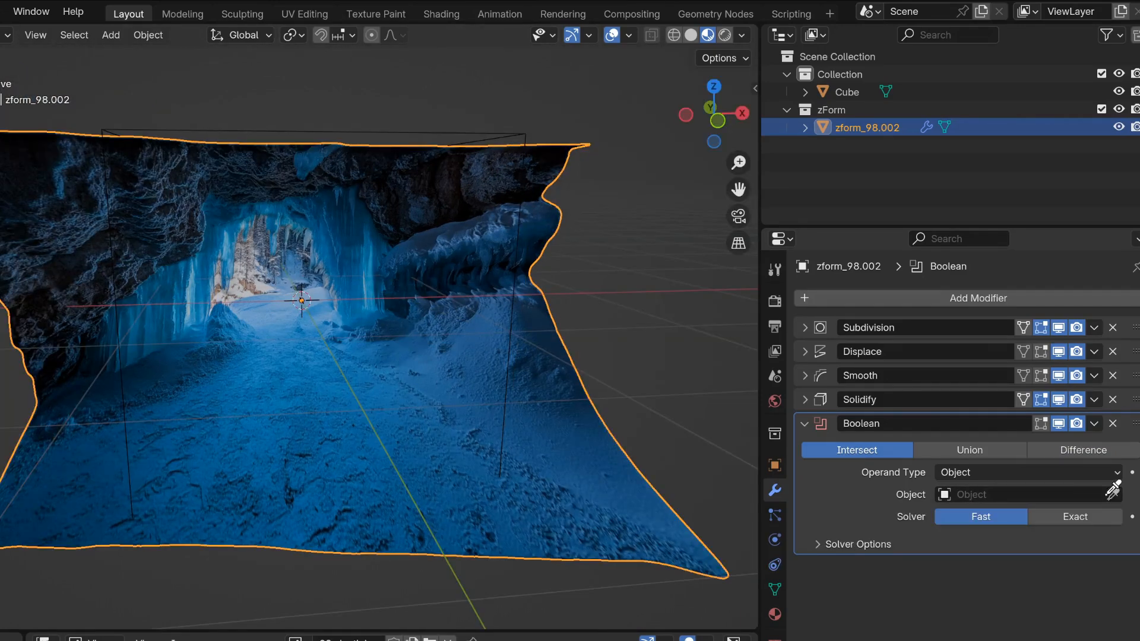
click(369, 133)
scroll(394, 220, down, 5)
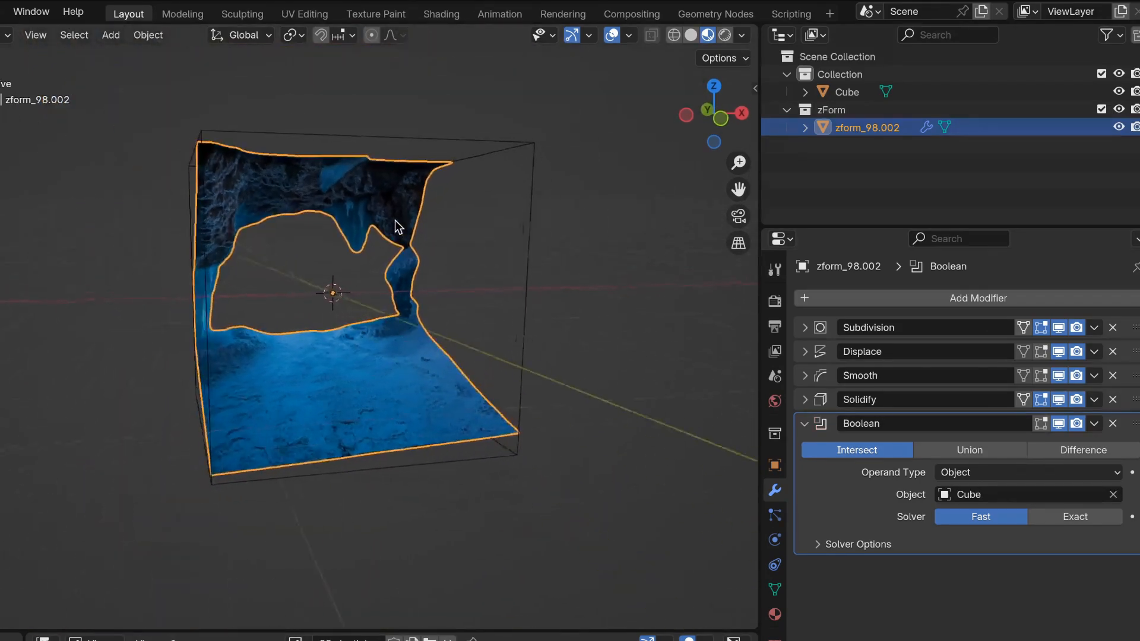
scroll(395, 220, up, 2)
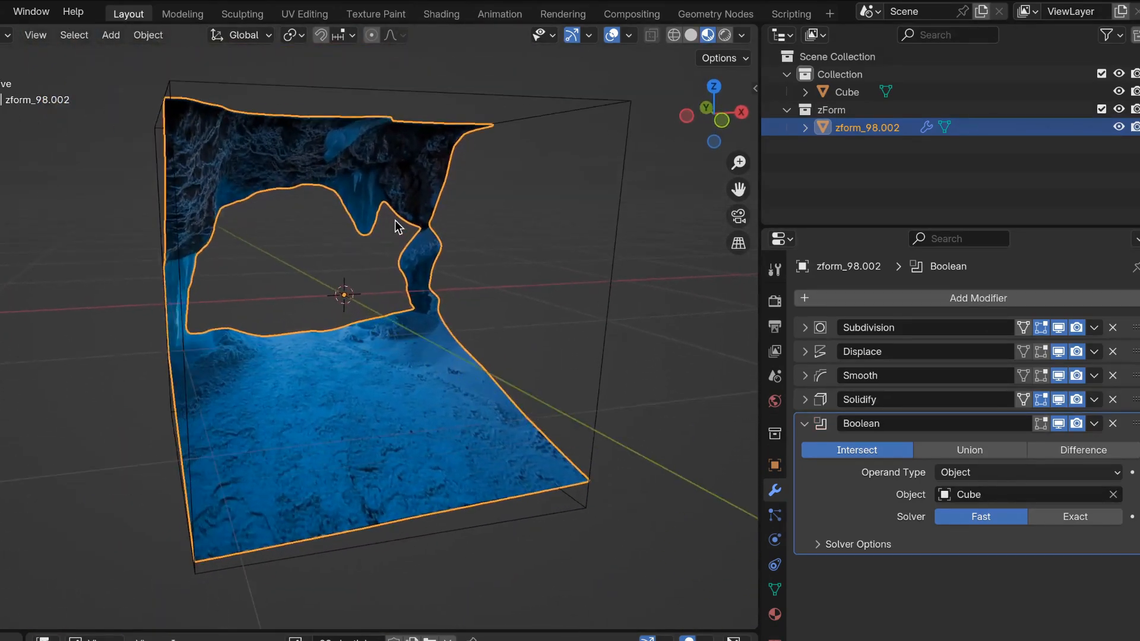
Widen the cube along the X axis in front orthographic view until it extends past both sides of the cave
key(KP_1)
middle_drag(443, 131, 509, 94)
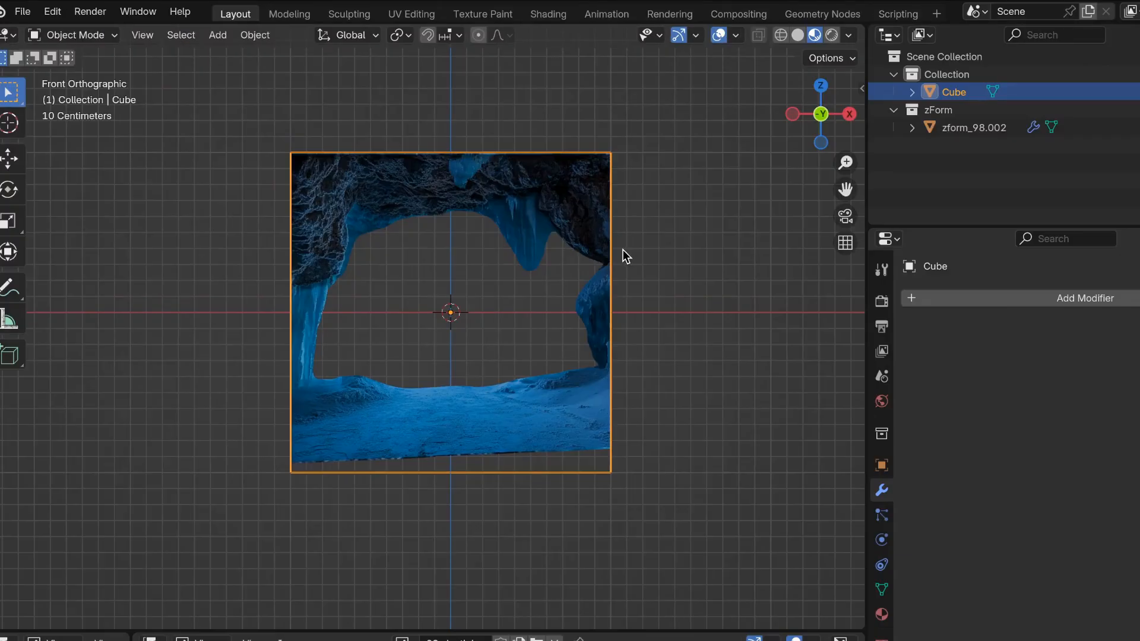
key(s)
key(x)
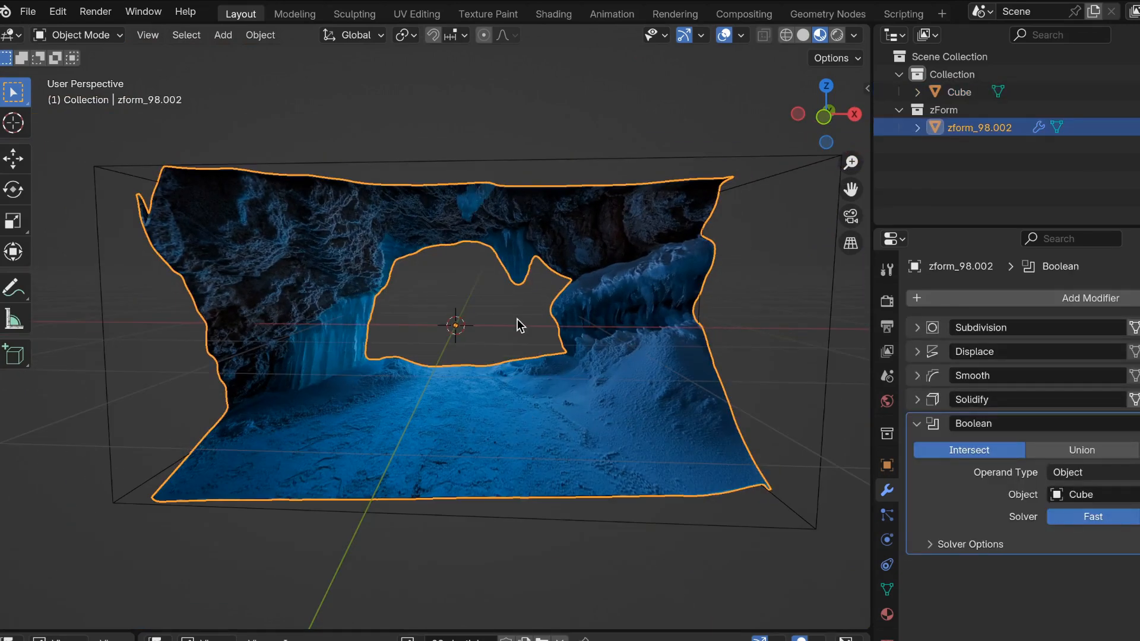
Select the wire cube in right orthographic view
key(KP_3)
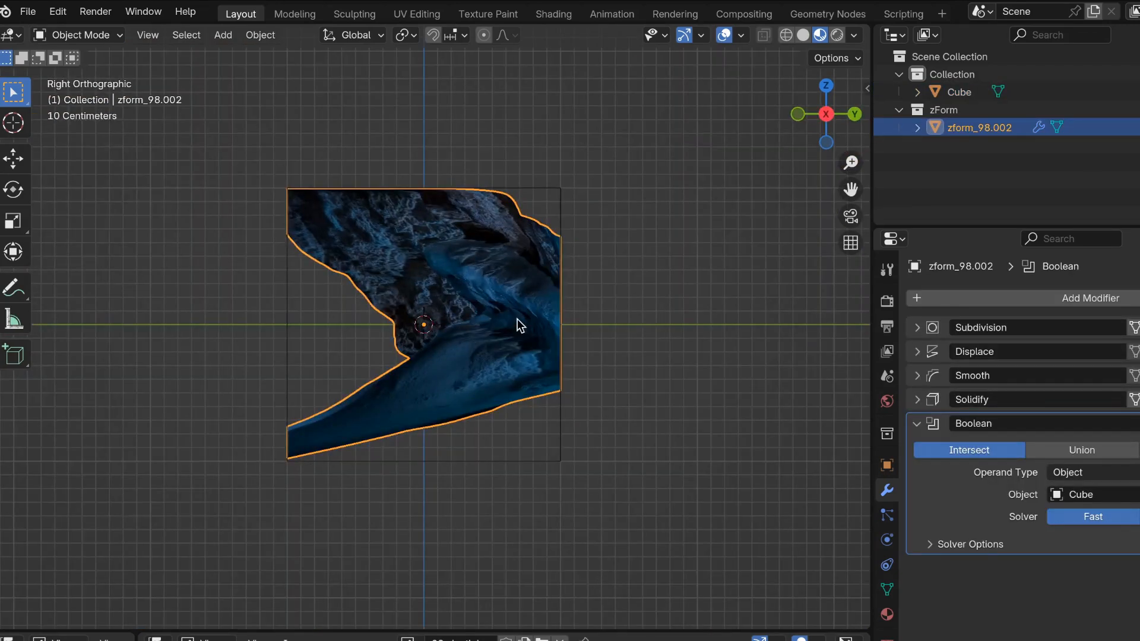
click(548, 187)
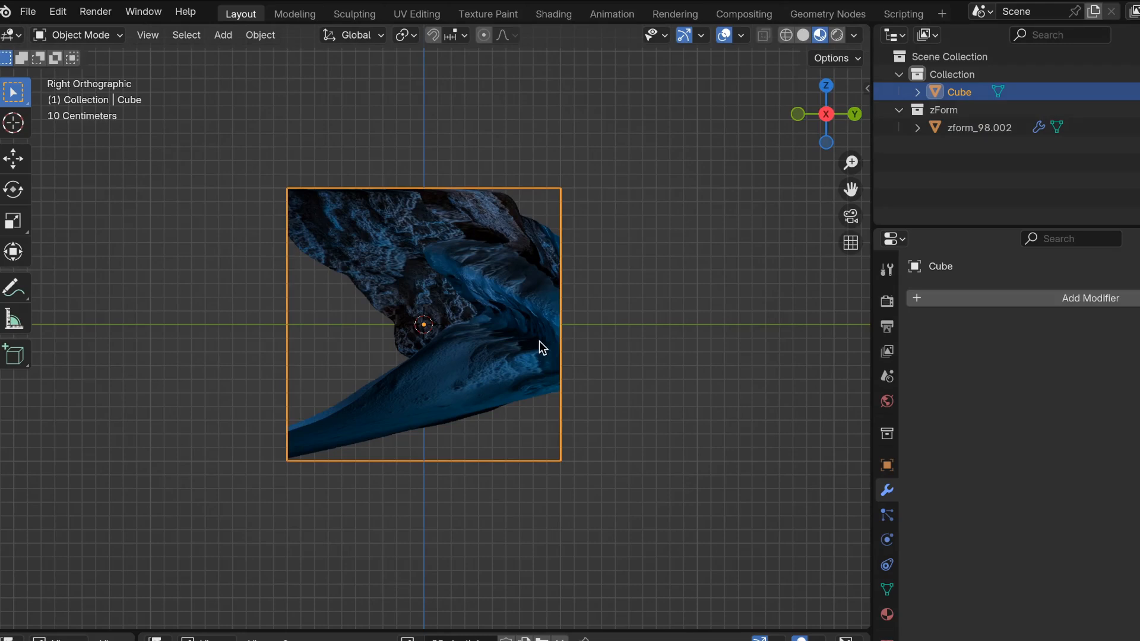
key(g)
key(y)
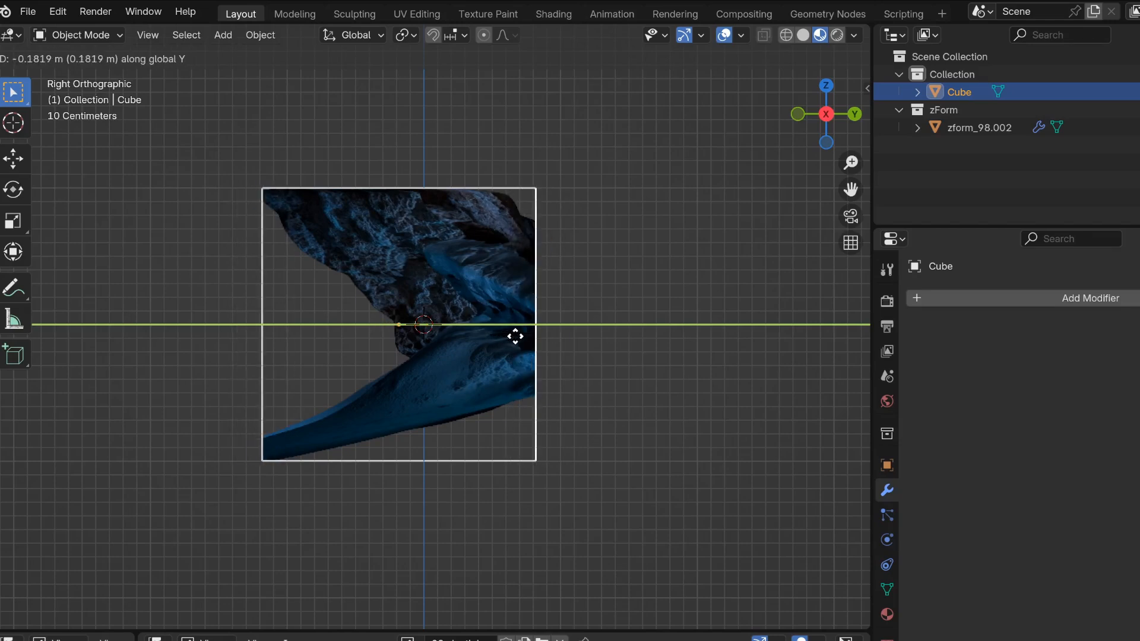
right_click(515, 337)
Stretch the cube along the Y axis in two passes, the second by about 1.11, to enclose more of the cave's depth
key(s)
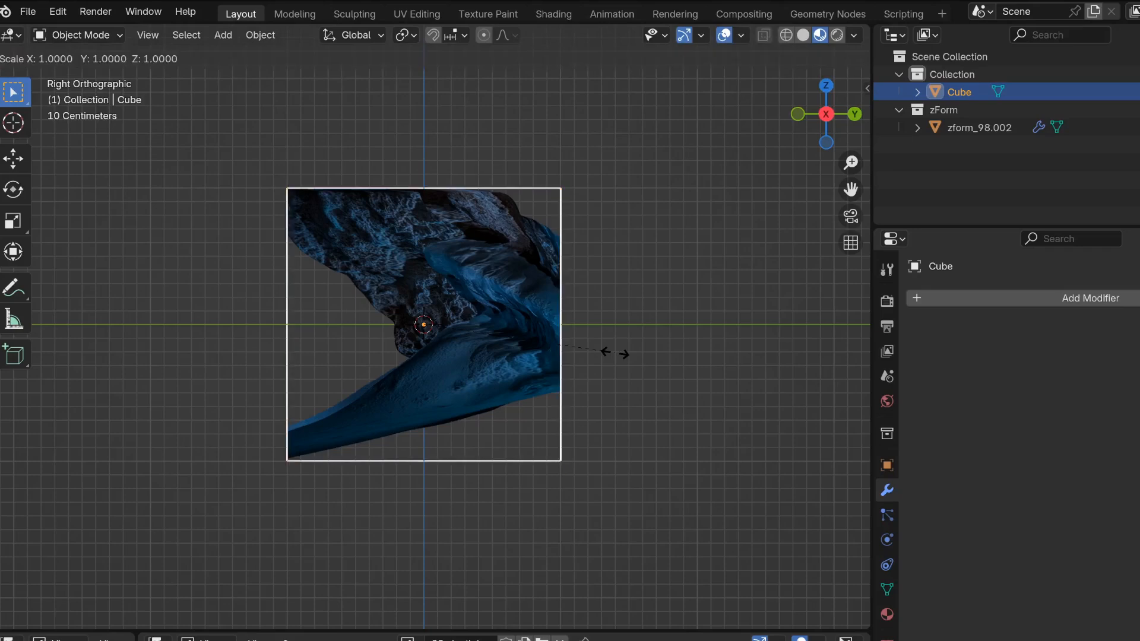
key(y)
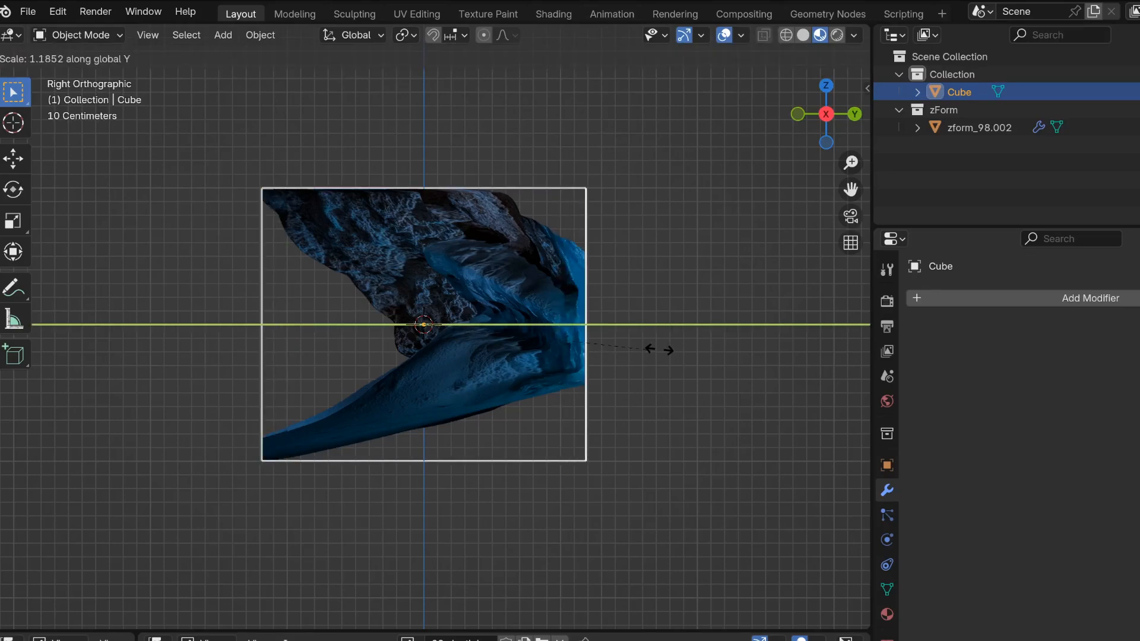
click(702, 348)
key(s)
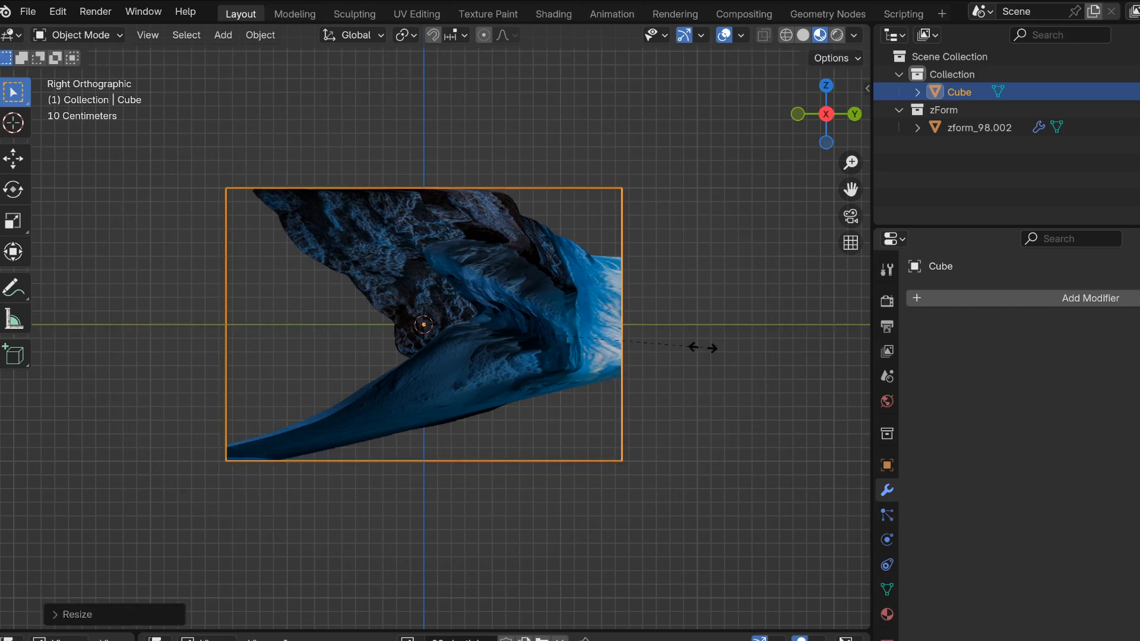
key(y)
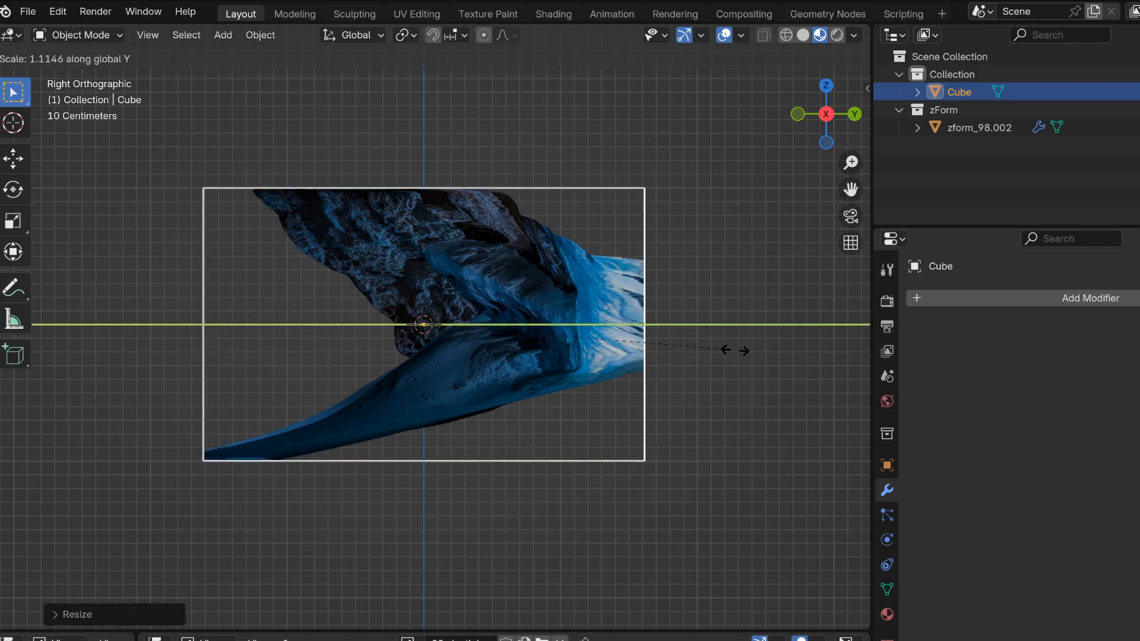
click(731, 349)
scroll(659, 373, up, 1)
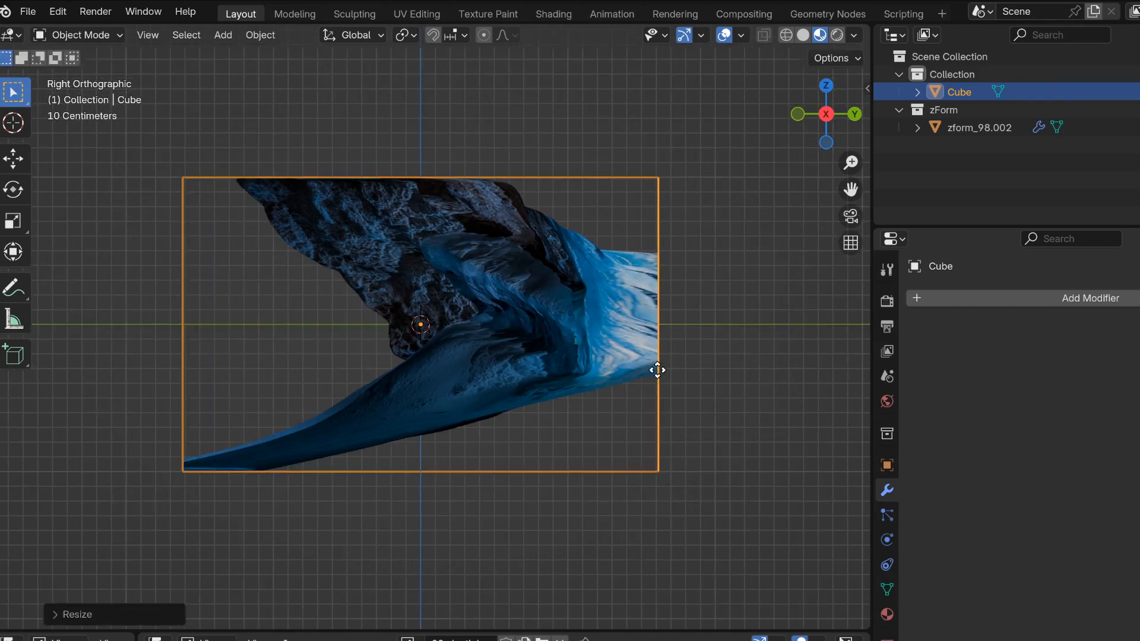
Move the cube about 0.02 m along the Y axis and check the cave opening from the front and in perspective
key(g)
key(y)
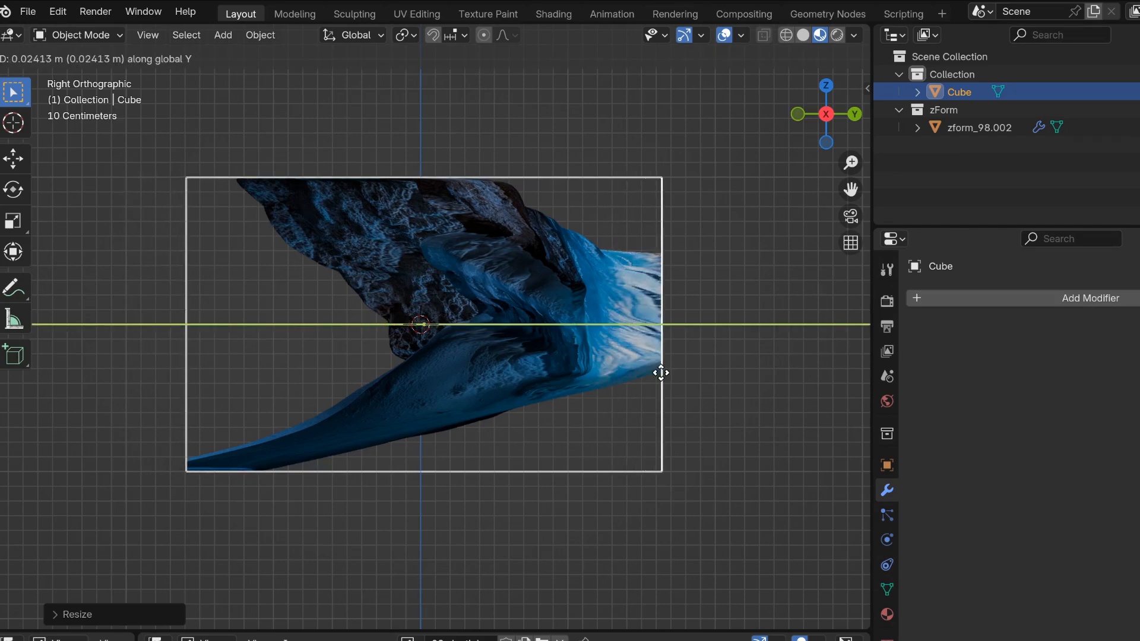
click(660, 372)
key(KP_1)
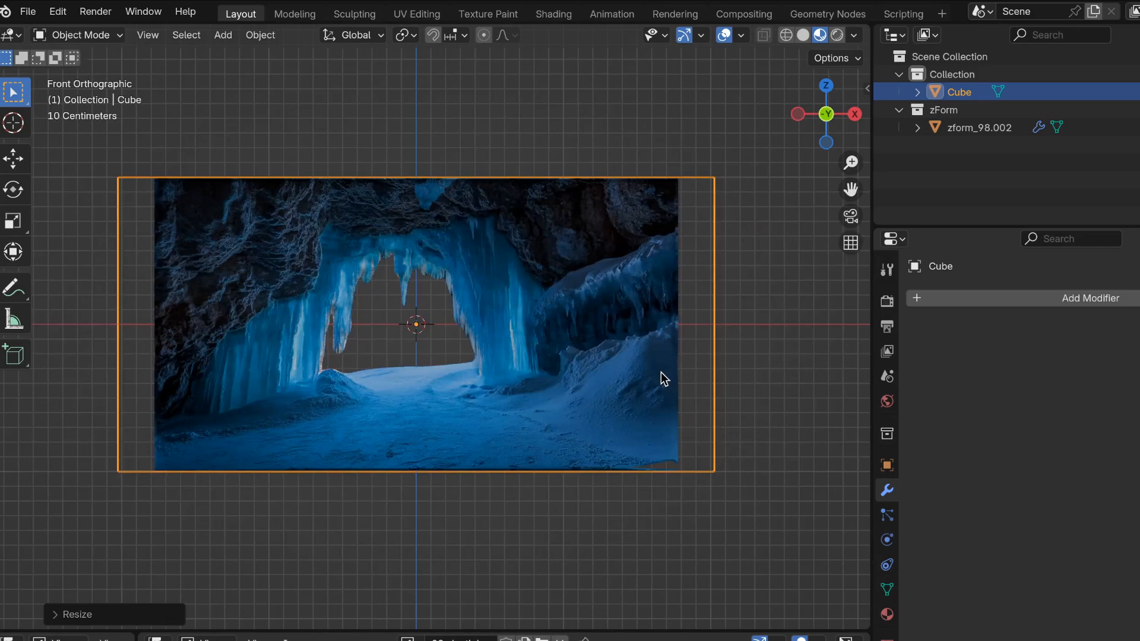
middle_drag(660, 372, 623, 372)
scroll(660, 372, up, 3)
scroll(661, 372, down, 4)
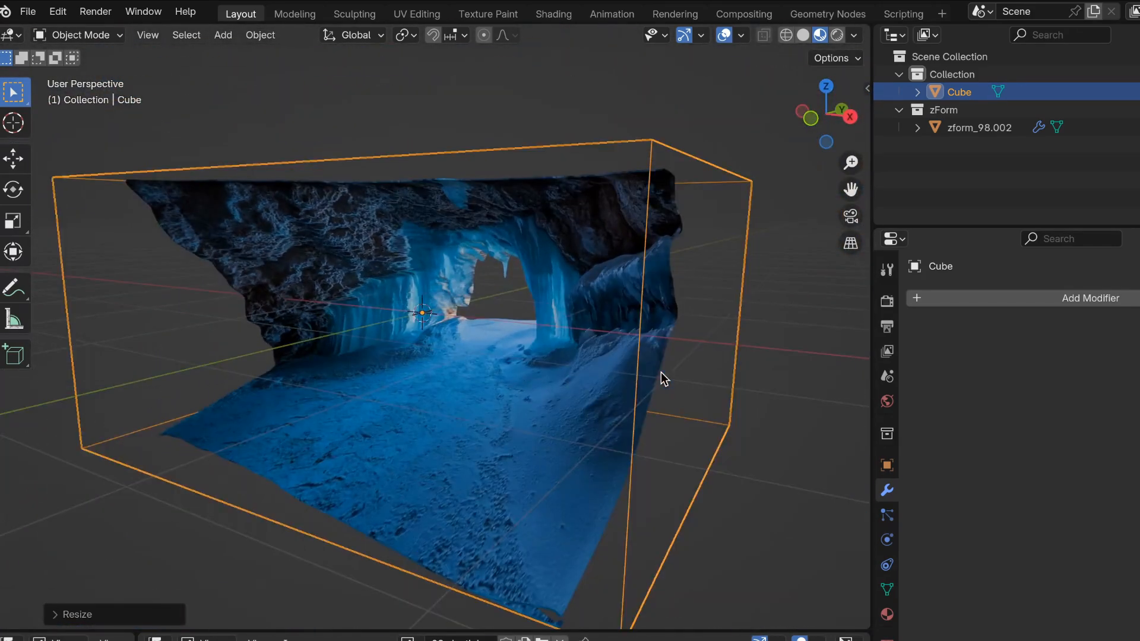
Shift the cube farther back along the Y axis in perspective to bring the cave's back wall inside it
key(g)
key(y)
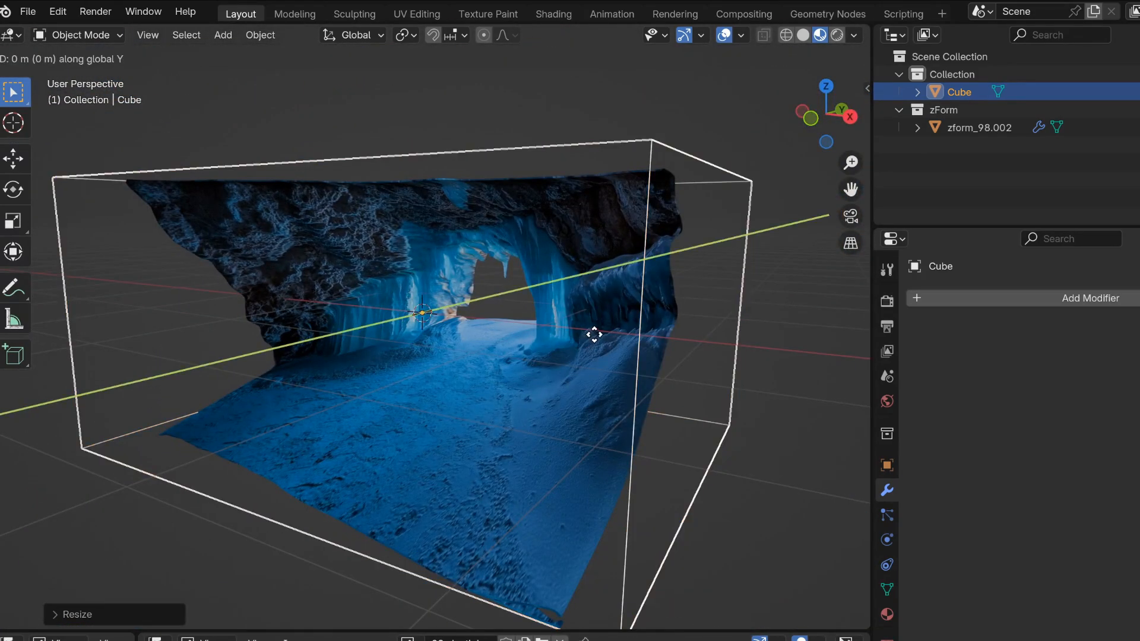
click(609, 326)
middle_drag(609, 327, 633, 327)
scroll(609, 326, up, 4)
scroll(609, 326, down, 5)
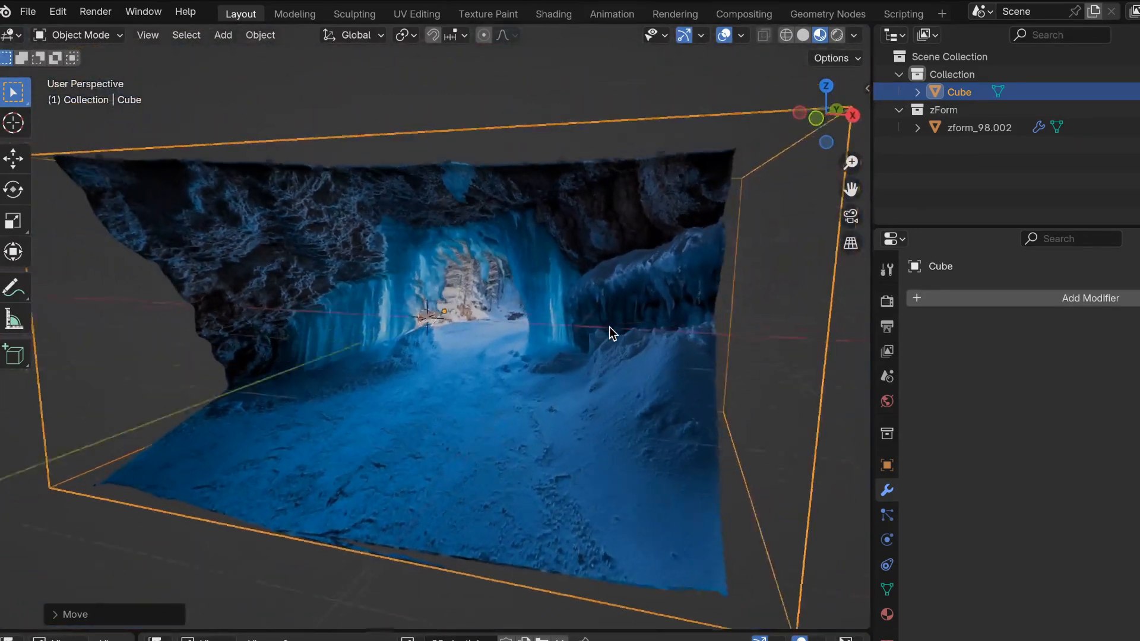
middle_drag(609, 326, 603, 332)
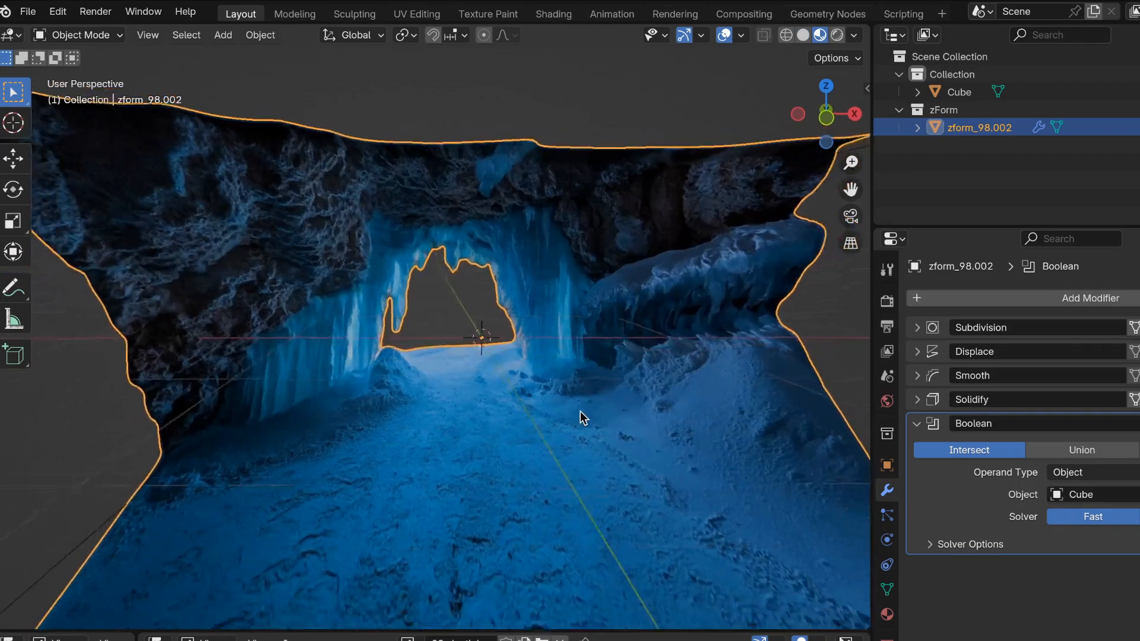
Display the trimmed cave mesh in wireframe and examine its topology and cut opening from several angles
click(803, 35)
mouse_move(545, 402)
middle_down()
mouse_move(583, 414)
mouse_move(525, 415)
mouse_move(545, 406)
mouse_move(544, 377)
mouse_move(596, 369)
mouse_move(522, 411)
mouse_move(529, 425)
mouse_move(556, 389)
mouse_move(533, 422)
mouse_move(544, 407)
middle_up()
key(shift+z)
scroll(545, 402, up, 3)
scroll(545, 402, up, 4)
scroll(545, 402, down, 4)
scroll(545, 402, up, 3)
scroll(545, 402, down, 2)
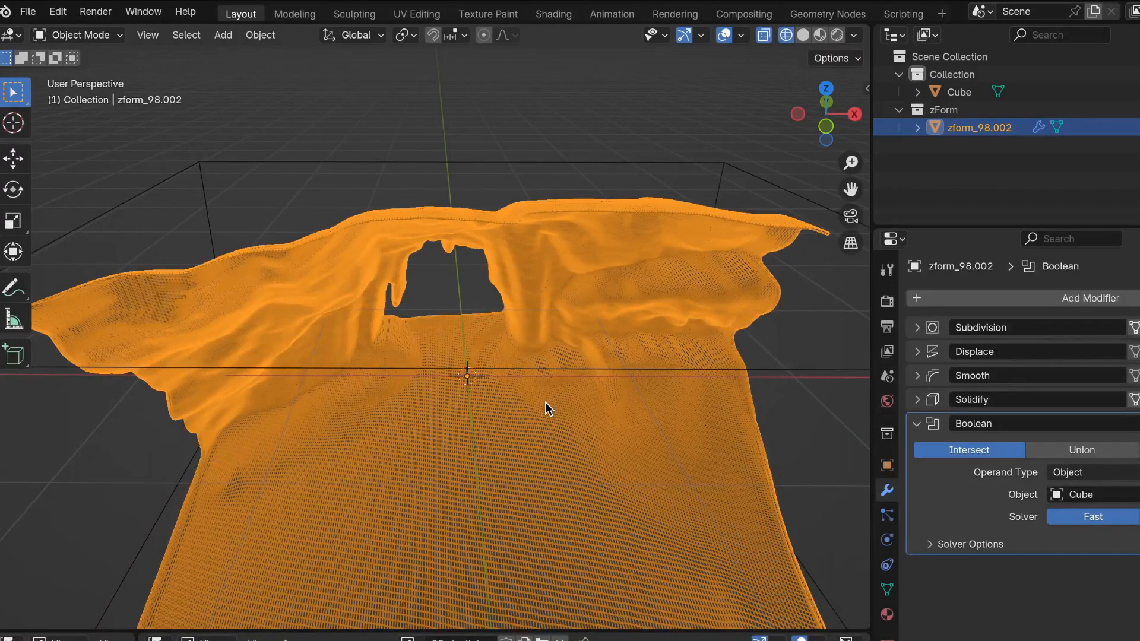
key(KP_1)
scroll(545, 402, down, 2)
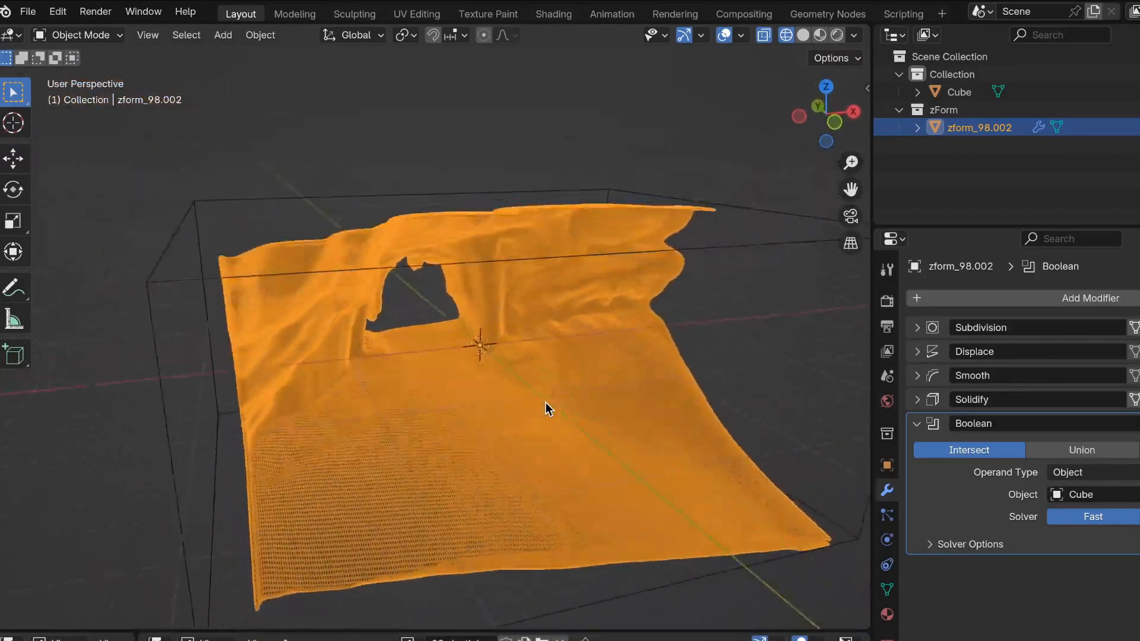